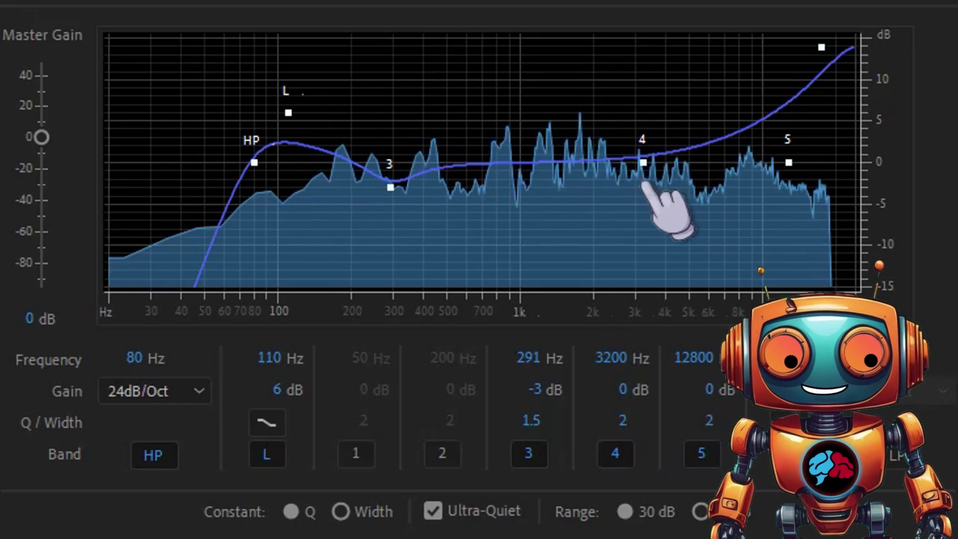
- Shape the equalizer curve: band 4 at 3447 Hz and 1.1 dB, band 3 at 276 Hz and -5.2 dB, low shelf at 145 Hz and 4.7 dB
{"action": "mouse_move", "coordinate": [644, 163]}
{"action": "left_mouse_down"}
{"action": "mouse_move", "coordinate": [644, 189]}
{"action": "mouse_move", "coordinate": [646, 156]}
{"action": "mouse_move", "coordinate": [676, 133]}
{"action": "mouse_move", "coordinate": [652, 156]}
{"action": "left_mouse_up"}
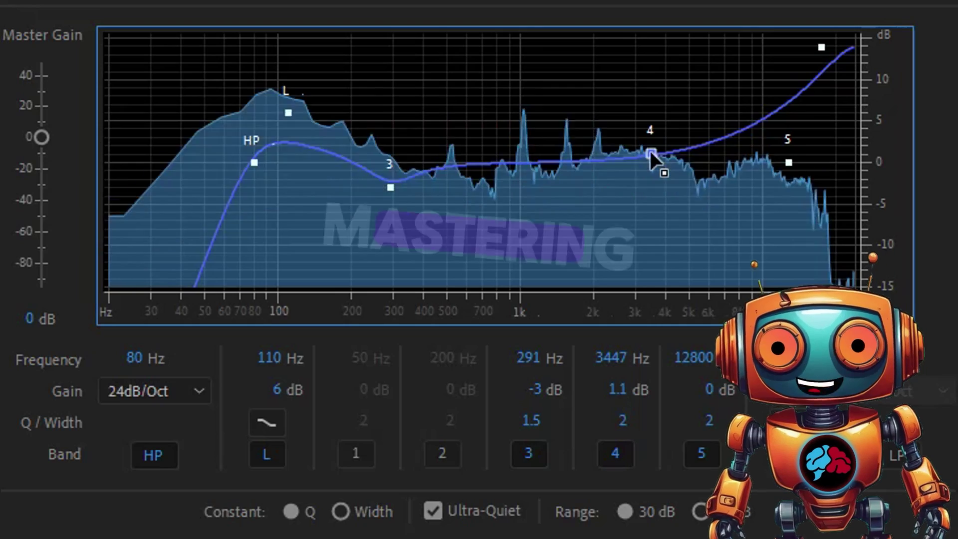
{"action": "mouse_move", "coordinate": [390, 187]}
{"action": "left_mouse_down"}
{"action": "mouse_move", "coordinate": [380, 222]}
{"action": "mouse_move", "coordinate": [386, 206]}
{"action": "left_mouse_up"}
{"action": "left_click_drag", "start_coordinate": [288, 113], "coordinate": [291, 117]}
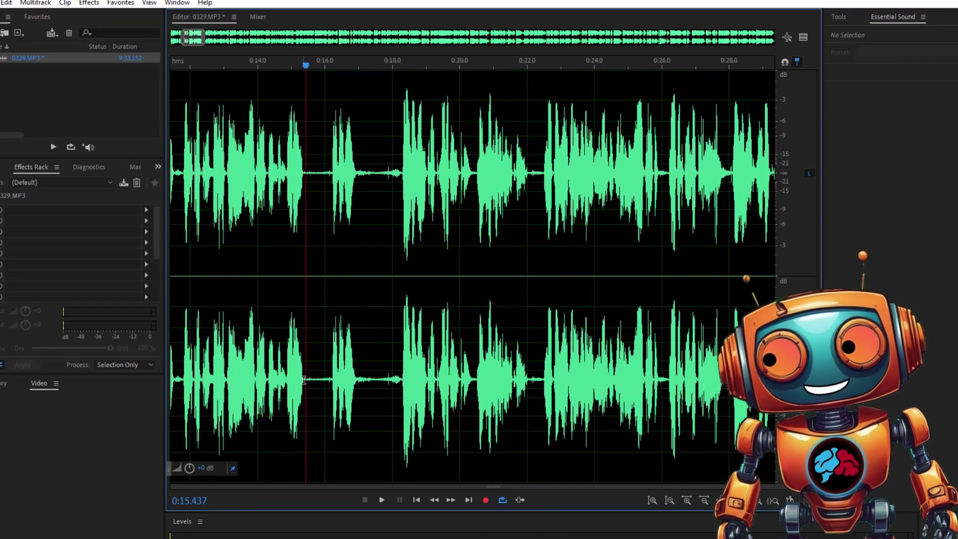
- Select the near-silent gap just after 0:15 in 0329.MP3 and capture it as the noise print
{"action": "left_click_drag", "start_coordinate": [304, 381], "coordinate": [331, 392]}
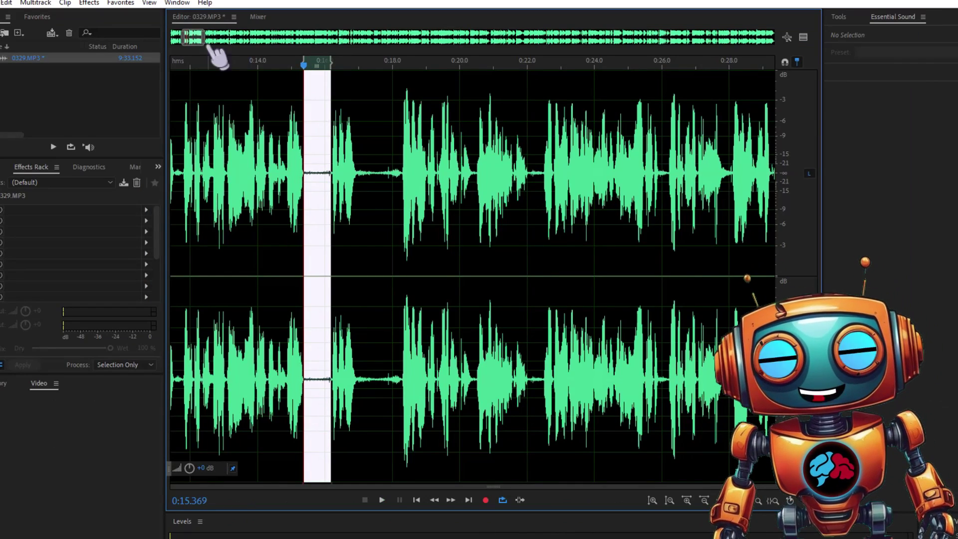
{"action": "left_click", "coordinate": [87, 4]}
{"action": "mouse_move", "coordinate": [150, 204]}
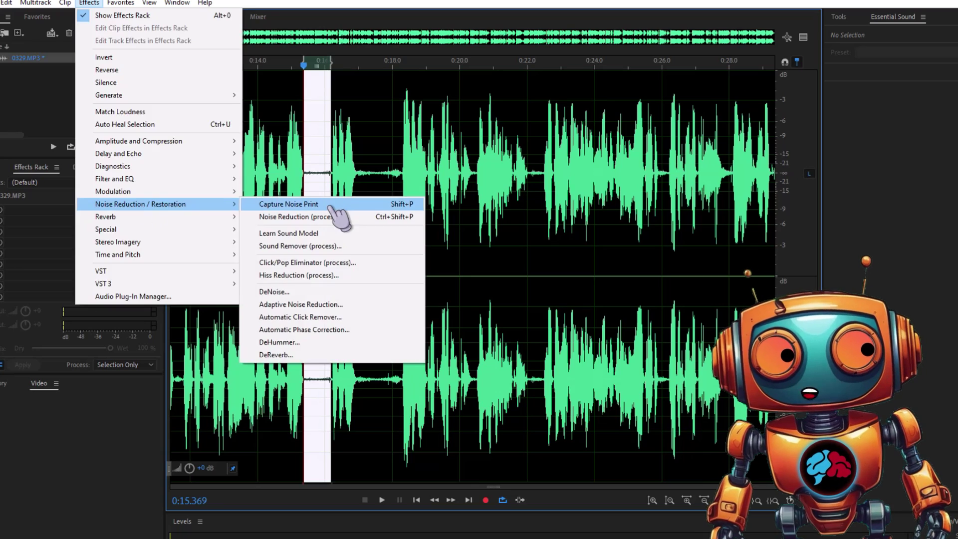
{"action": "left_click", "coordinate": [321, 143]}
- Apply Noise Reduction to the entire recording with 50 % noise reduction, reducing by 16 dB
{"action": "key", "text": "ctrl+a"}
{"action": "left_click", "coordinate": [89, 3]}
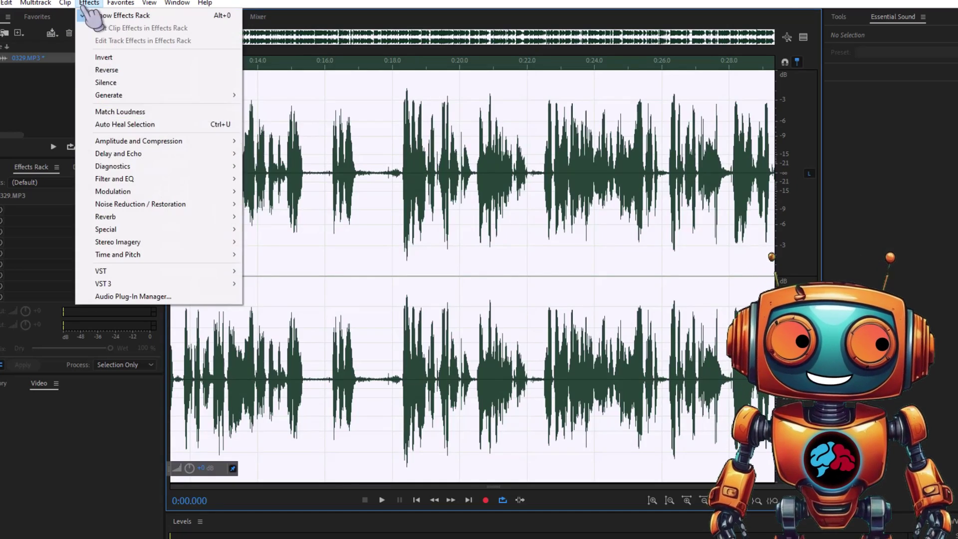
{"action": "mouse_move", "coordinate": [145, 207]}
{"action": "left_click", "coordinate": [301, 217]}
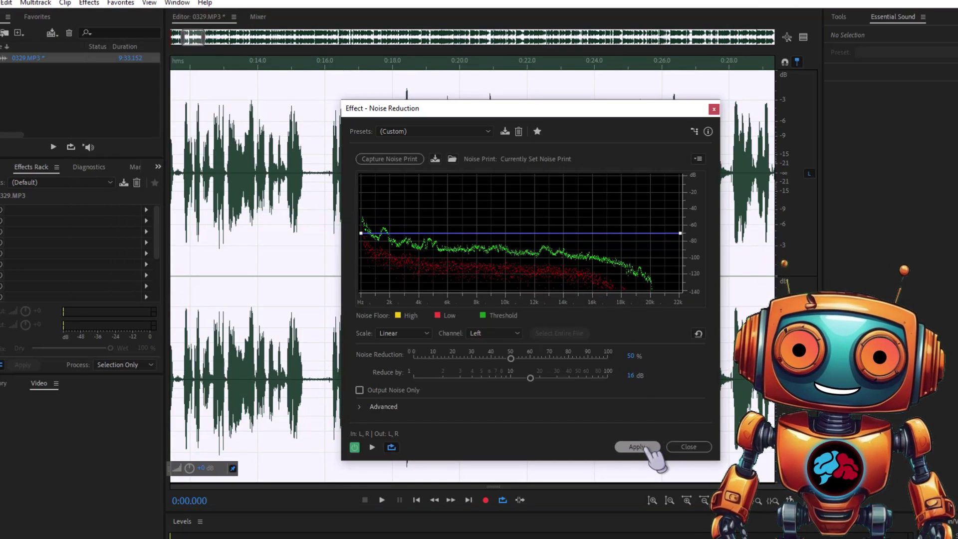
{"action": "left_click", "coordinate": [646, 446]}
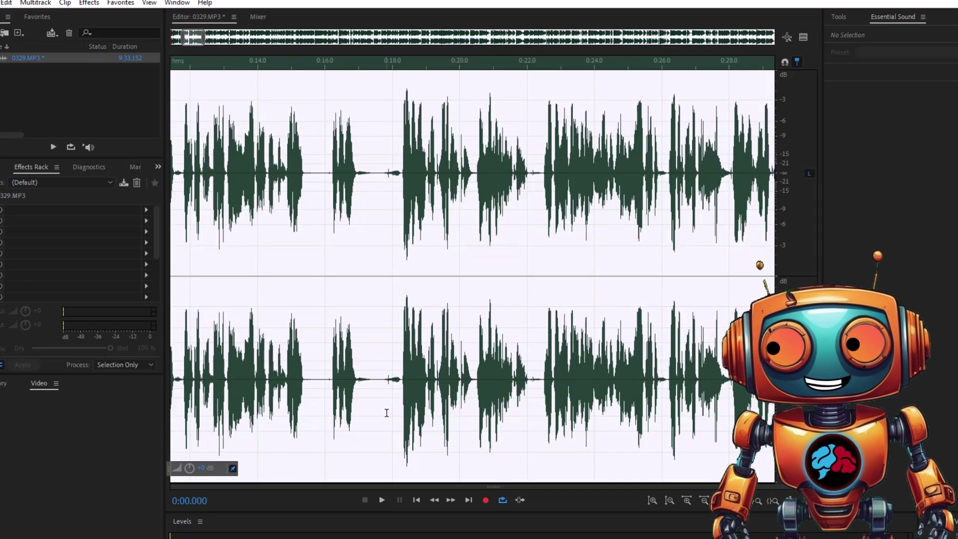
{"action": "left_click", "coordinate": [282, 385]}
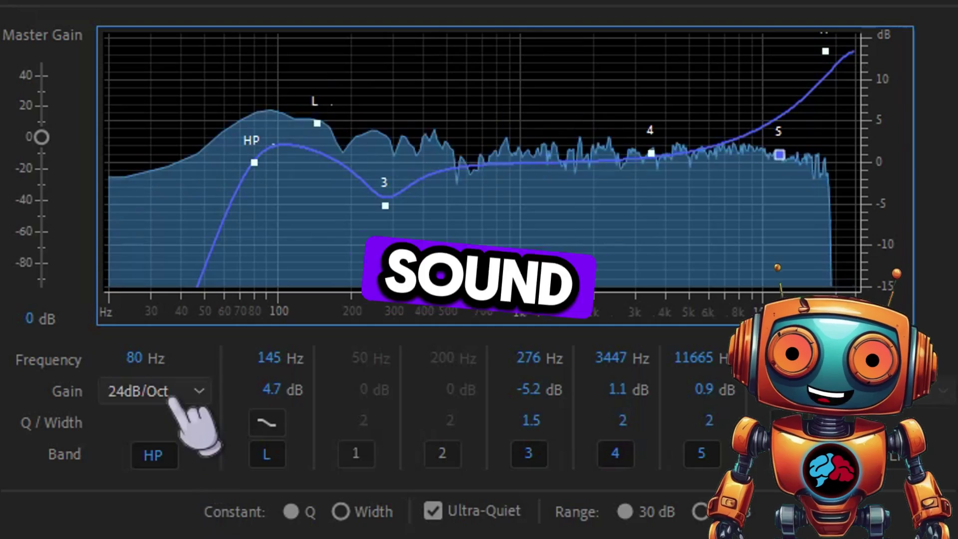
{"action": "left_click_drag", "start_coordinate": [277, 358], "coordinate": [289, 359]}
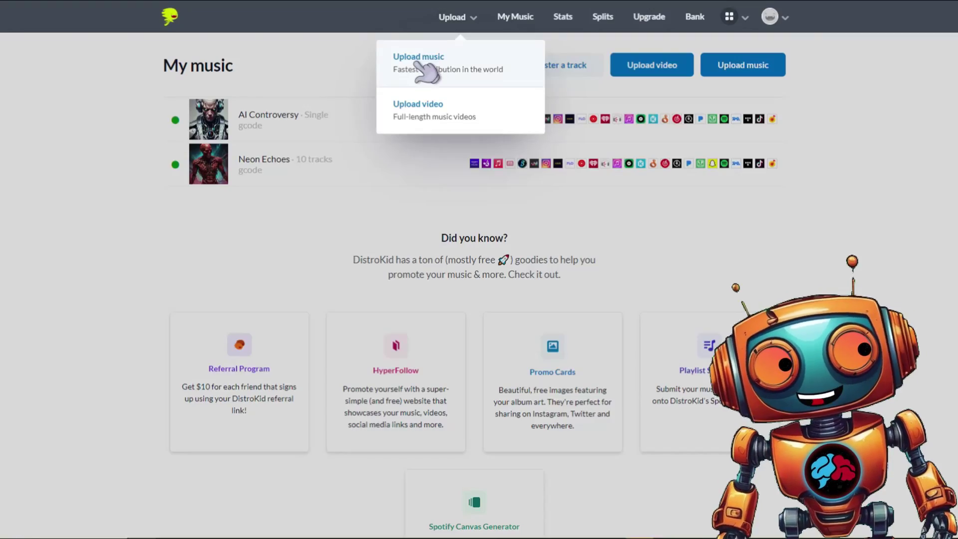
- On DistroKid, start a music upload, accept the three remaining mandatory declarations and continue with the release
{"action": "left_click", "coordinate": [427, 70]}
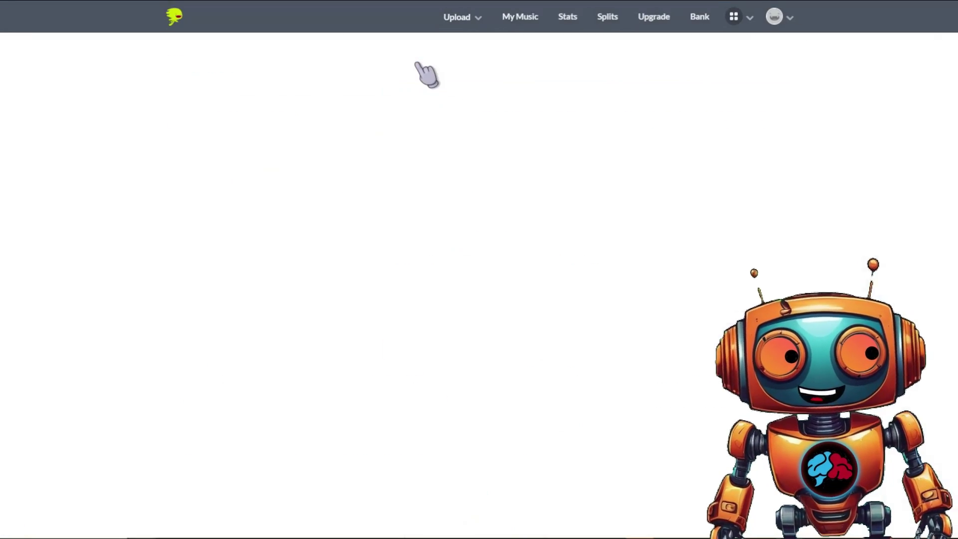
{"action": "scroll", "coordinate": [459, 285], "scroll_direction": "down", "scroll_amount": 2}
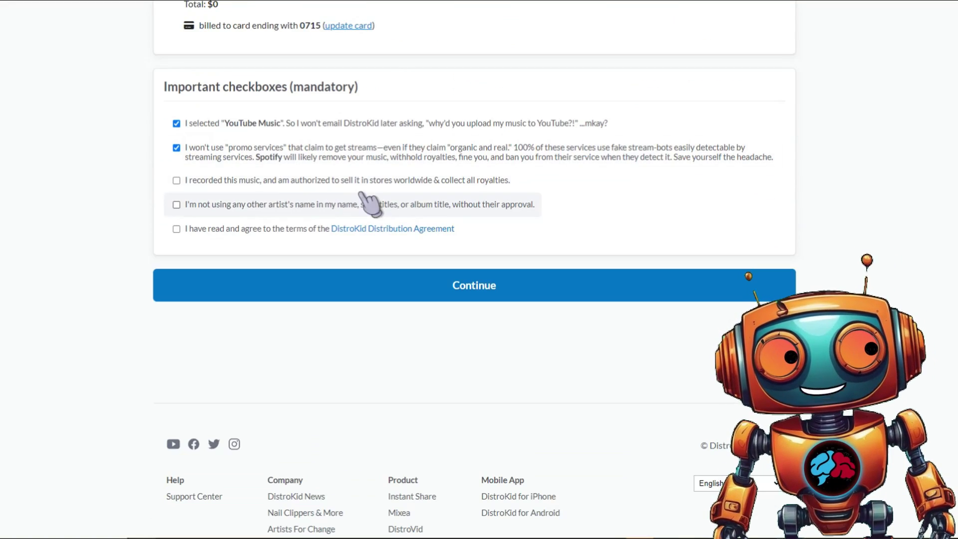
{"action": "left_click", "coordinate": [191, 182]}
{"action": "left_click", "coordinate": [372, 211]}
{"action": "left_click", "coordinate": [282, 231]}
{"action": "left_click", "coordinate": [419, 294]}
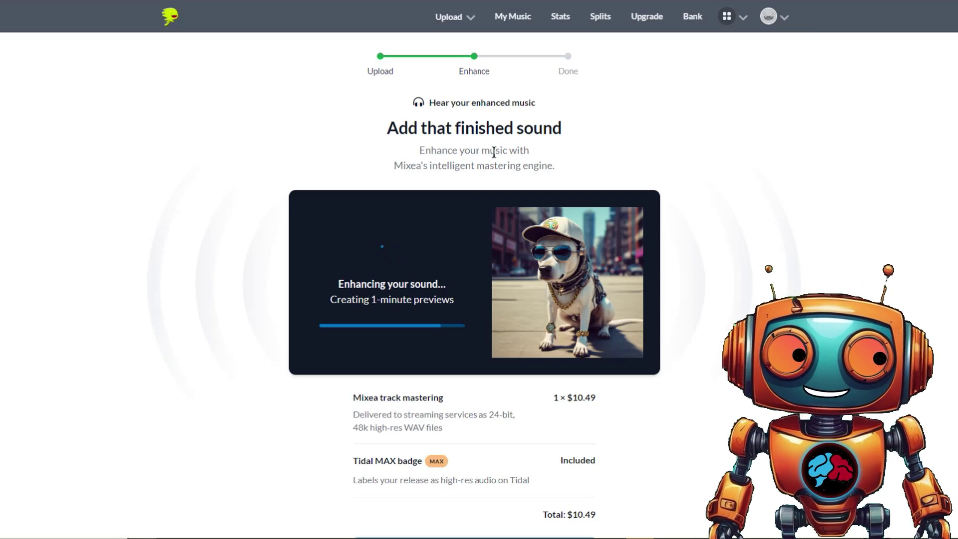
- Play the Underdog preview on its Spotify pre-save page
{"action": "scroll", "coordinate": [734, 192], "scroll_direction": "down", "scroll_amount": 2}
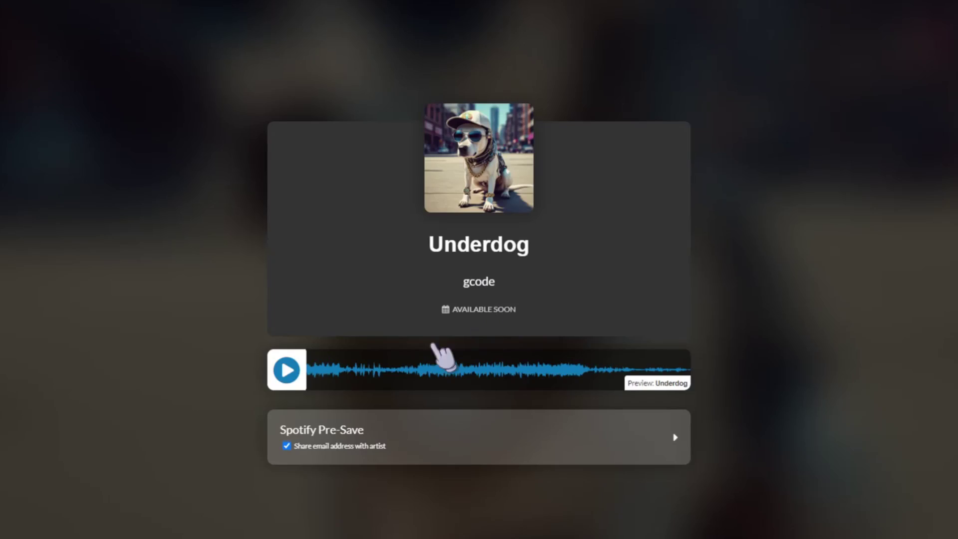
{"action": "left_click", "coordinate": [284, 369]}
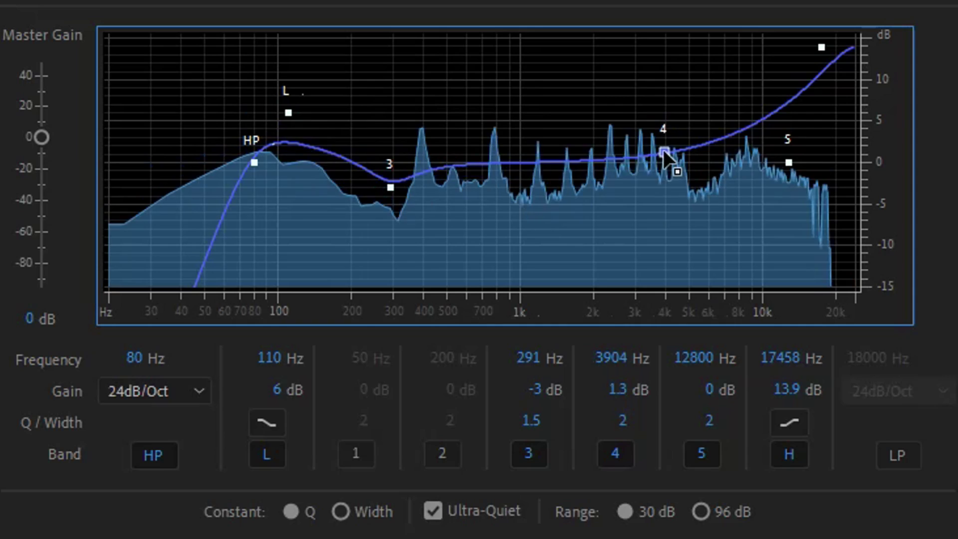
- Switch back to Audition's equalizer and slightly lower the frequency and gain of band 4
{"action": "left_click_drag", "start_coordinate": [664, 152], "coordinate": [651, 154]}
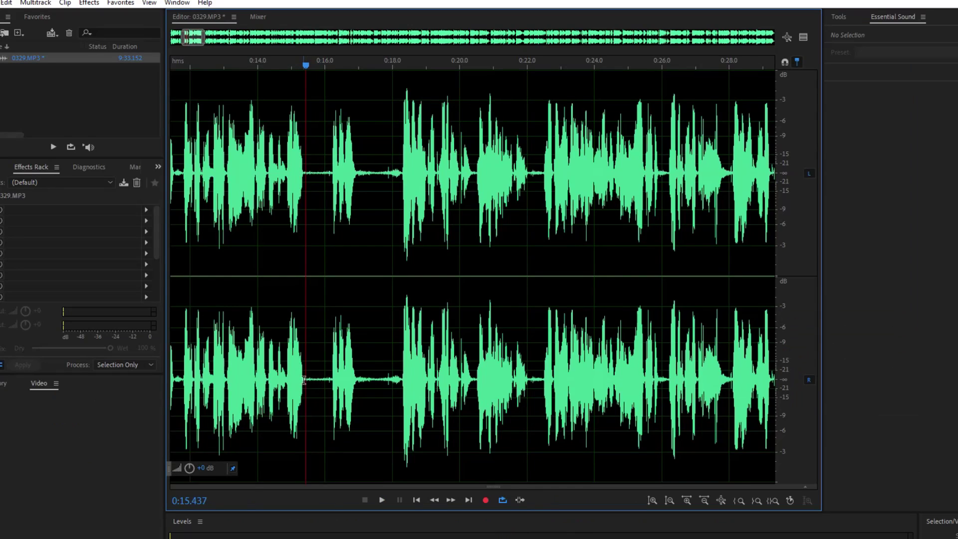
- Select the near-silent gap starting at 0:15.369 in 0329.MP3 as the noise sample
{"action": "left_click_drag", "start_coordinate": [303, 200], "coordinate": [331, 200]}
{"action": "left_click", "coordinate": [89, 2]}
{"action": "key", "text": "Escape"}
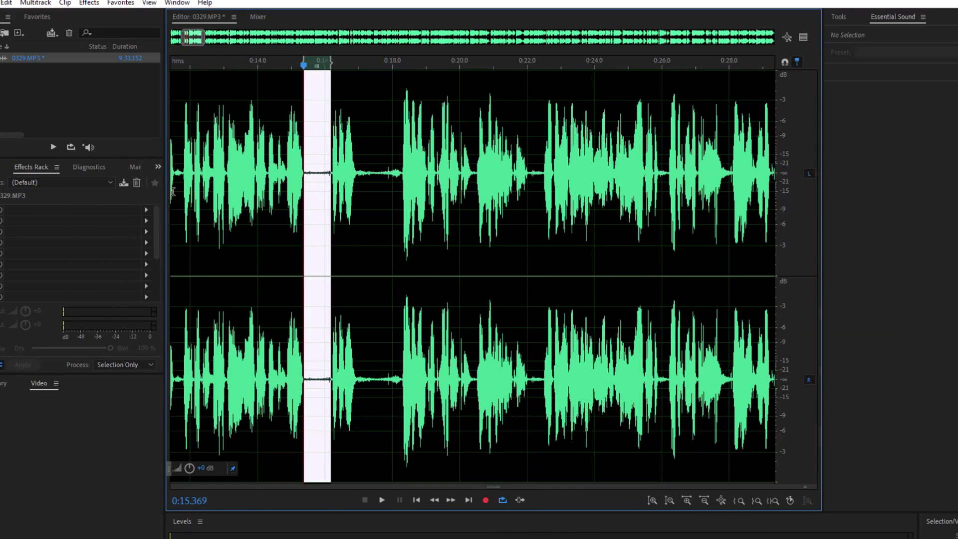
- Select the whole 0329.MP3 waveform and open a noise reduction effect for it
{"action": "key", "text": "ctrl+a"}
{"action": "left_click", "coordinate": [89, 3]}
{"action": "mouse_move", "coordinate": [135, 188]}
{"action": "left_click", "coordinate": [317, 239]}
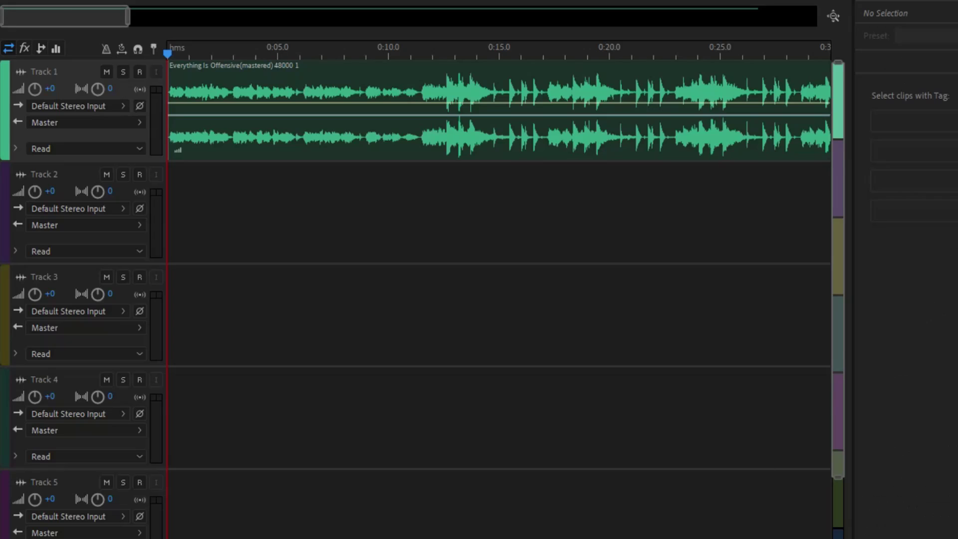
- Select the Everything Is Offensive(mastered) clip on Track 1 and inspect its ending just after 3:00
{"action": "left_click_drag", "start_coordinate": [40, 10], "coordinate": [752, 24]}
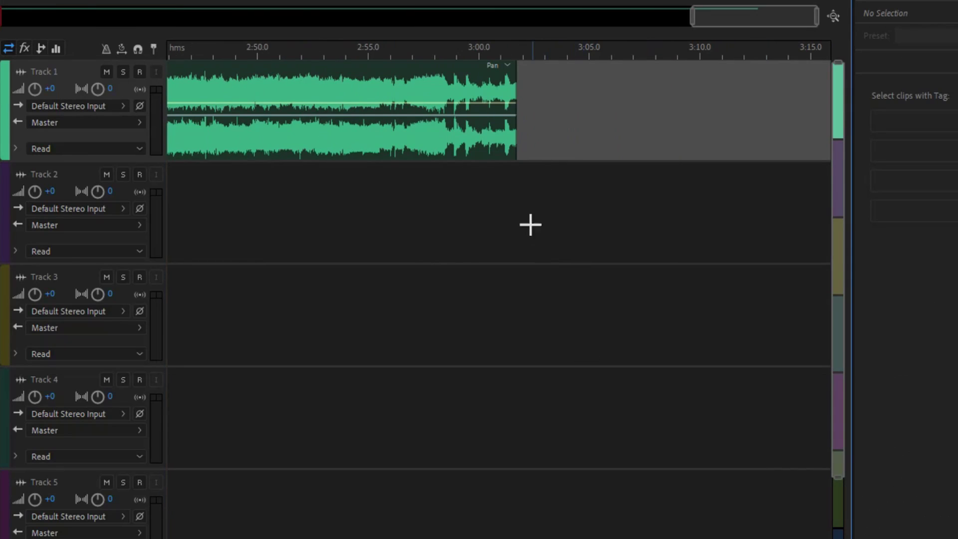
{"action": "left_click_drag", "start_coordinate": [556, 89], "coordinate": [505, 150]}
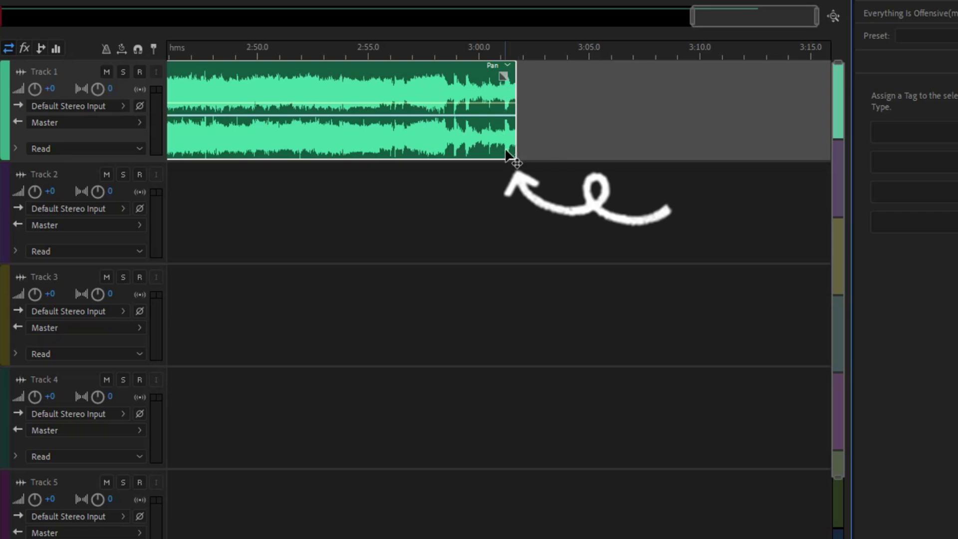
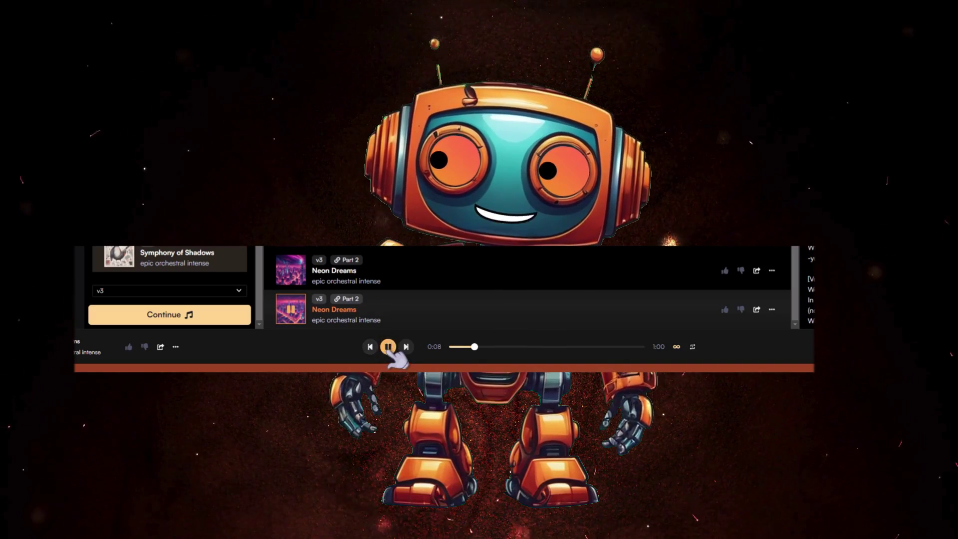
- Switch to Suno and generate a continuation of the last Neon Dreams Part 2 clip using v3
{"action": "left_click", "coordinate": [772, 310]}
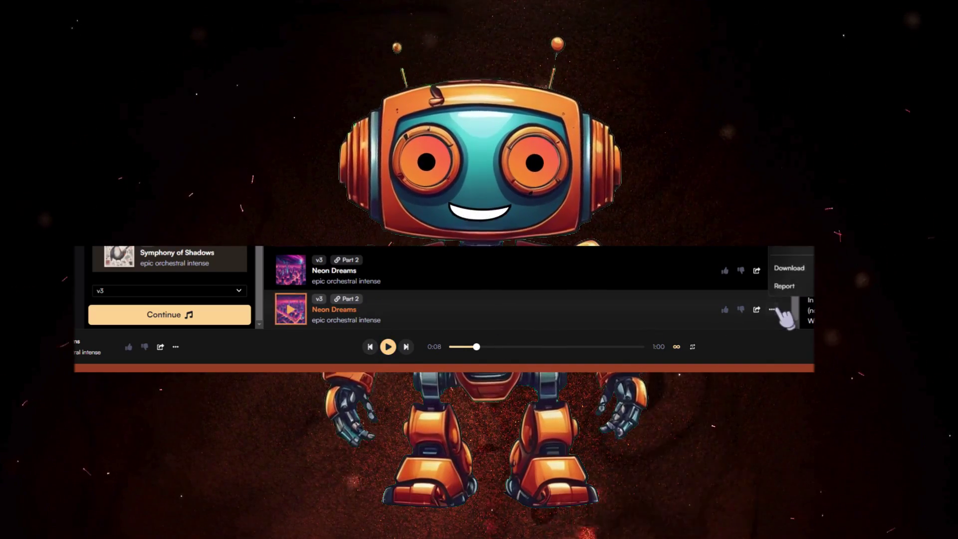
{"action": "left_click", "coordinate": [796, 225]}
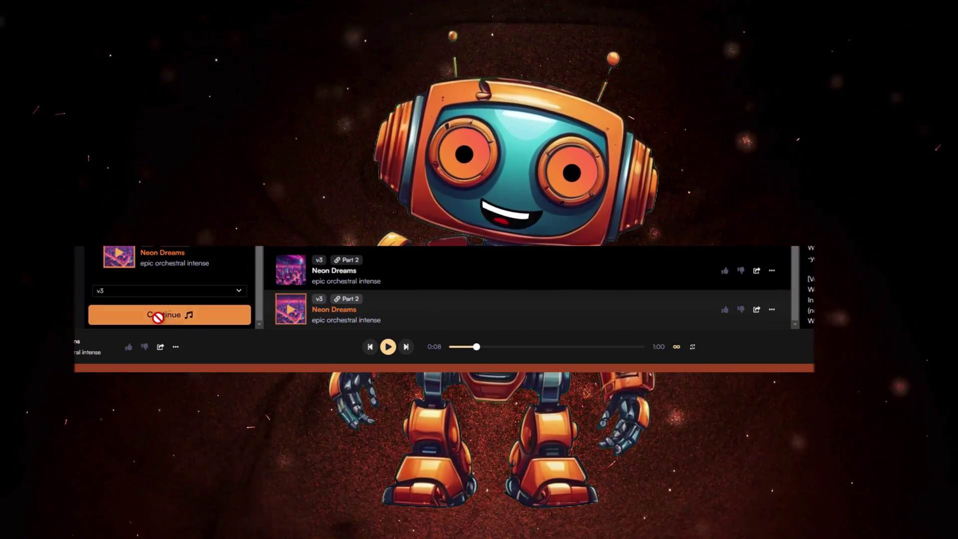
{"action": "left_click", "coordinate": [158, 315]}
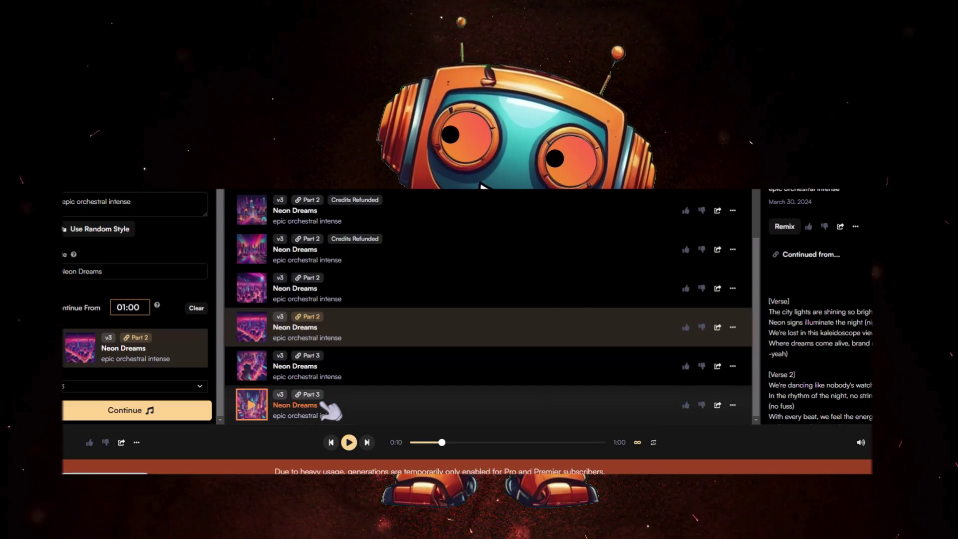
- Get the whole song from the last Neon Dreams Part 3 clip
{"action": "left_click", "coordinate": [733, 407]}
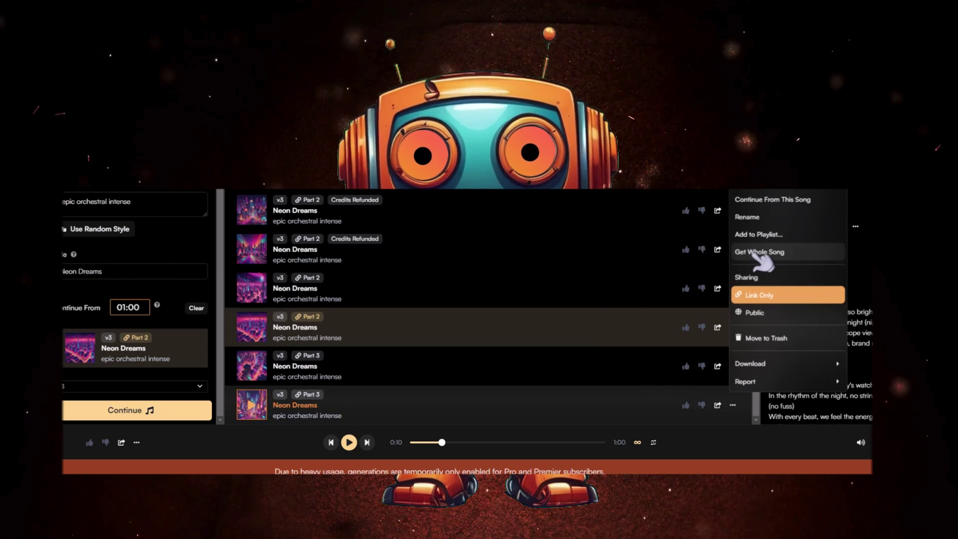
{"action": "left_click", "coordinate": [760, 254]}
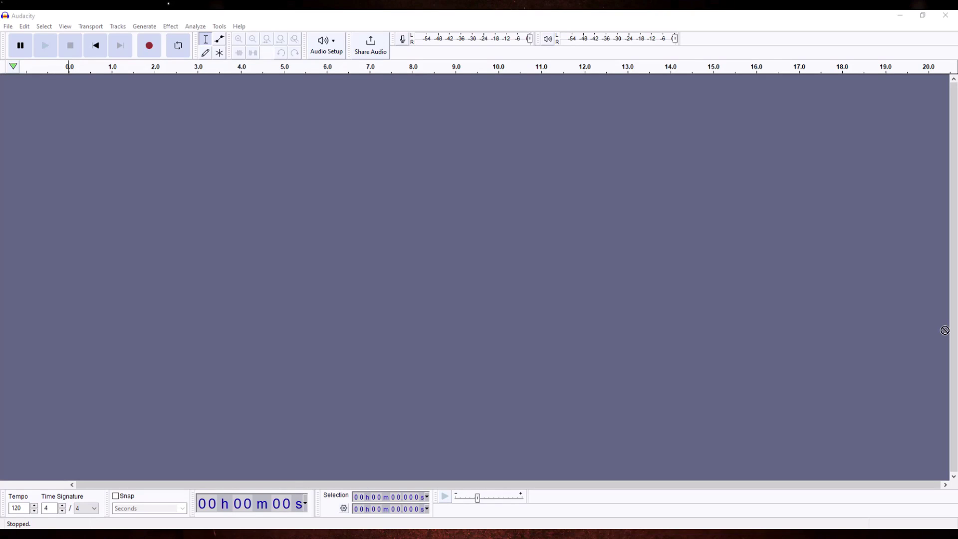
- Switch to Audacity and import the Everything Is Offensive(mastered) audio file
{"action": "left_click_drag", "start_coordinate": [674, 294], "coordinate": [335, 227]}
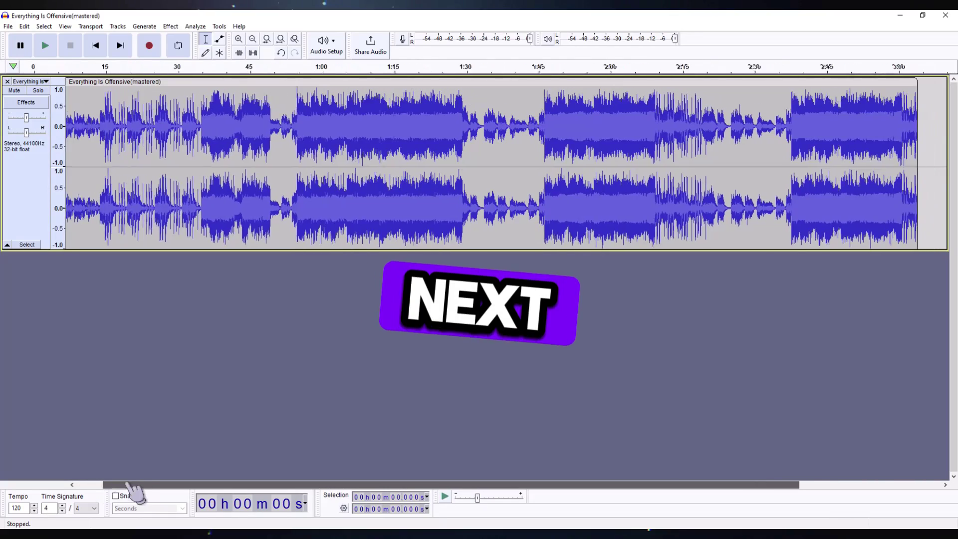
- Generate 30 seconds of silence at about 3:06 and move the silent clip flush against the song's end
{"action": "left_click_drag", "start_coordinate": [134, 486], "coordinate": [276, 485]}
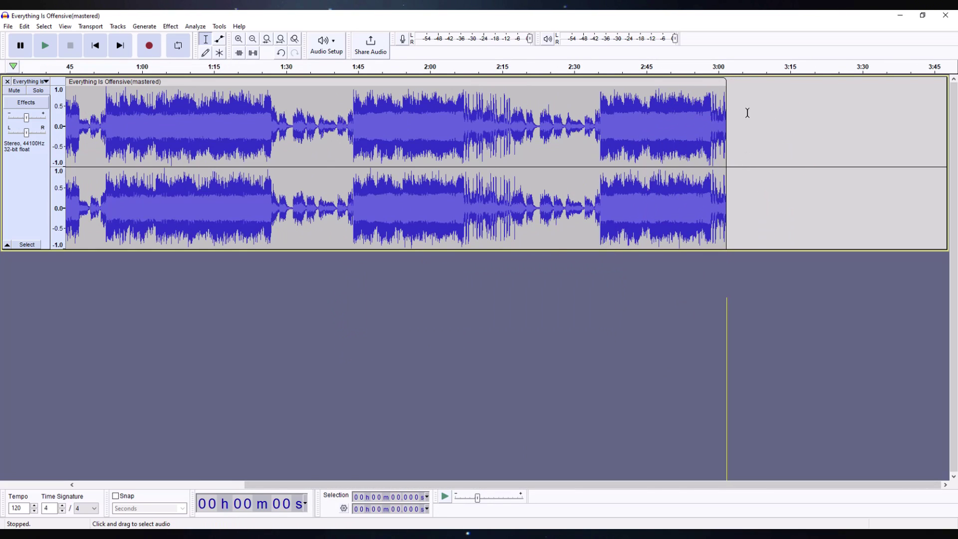
{"action": "left_click", "coordinate": [144, 27]}
{"action": "left_click", "coordinate": [177, 120]}
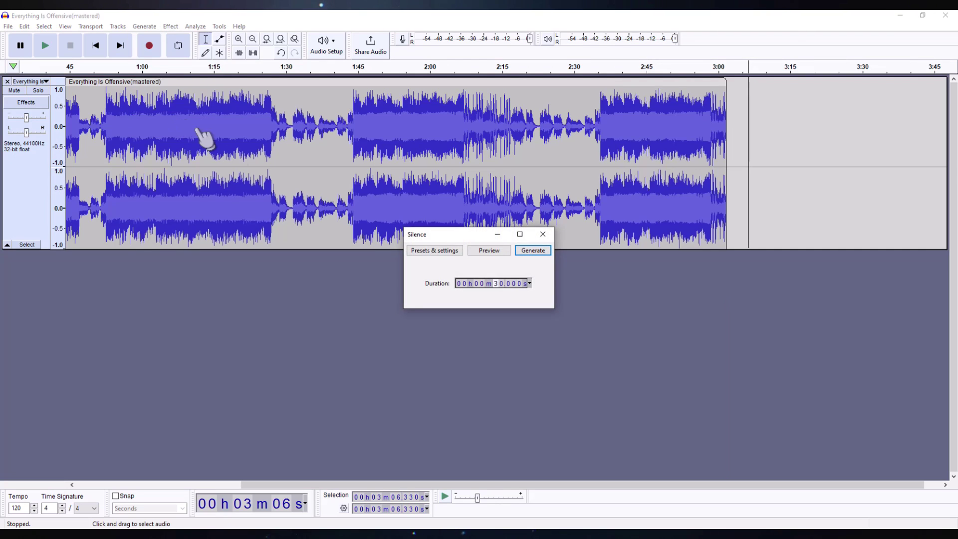
{"action": "left_click", "coordinate": [532, 251]}
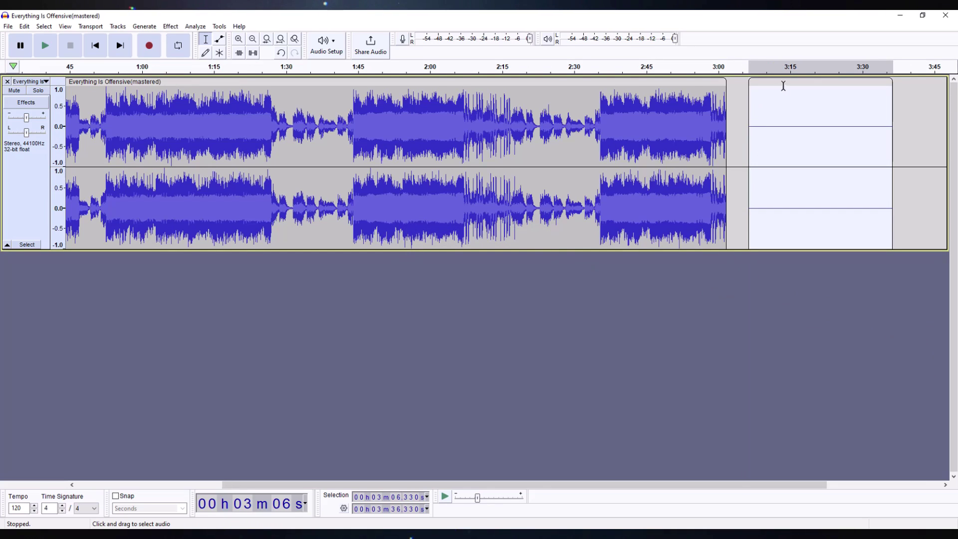
{"action": "left_click_drag", "start_coordinate": [783, 84], "coordinate": [752, 92]}
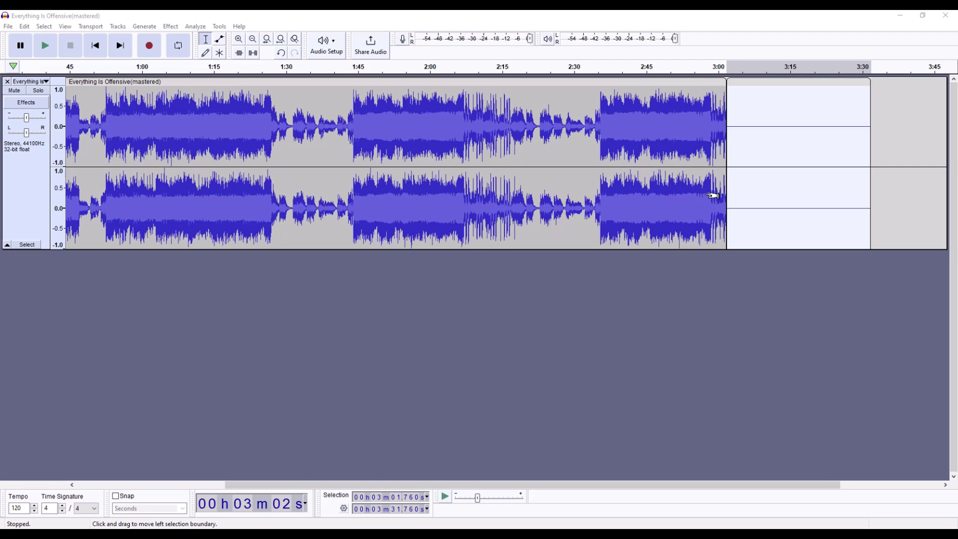
- Select the song's final beat and the start of the following silence, from about 3:01.2 to 3:03.2
{"action": "scroll", "coordinate": [714, 196], "scroll_direction": "up", "scroll_amount": 3}
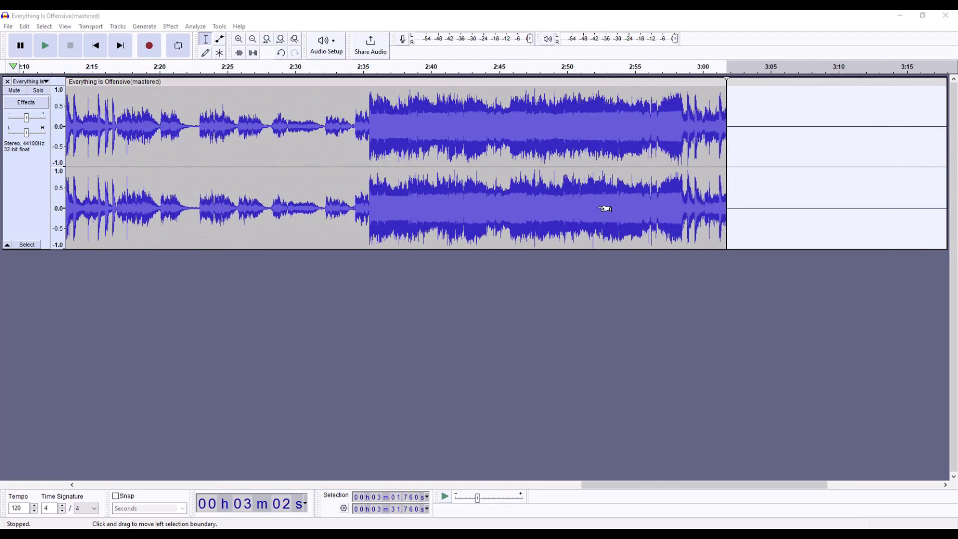
{"action": "scroll", "coordinate": [605, 209], "scroll_direction": "up", "scroll_amount": 4}
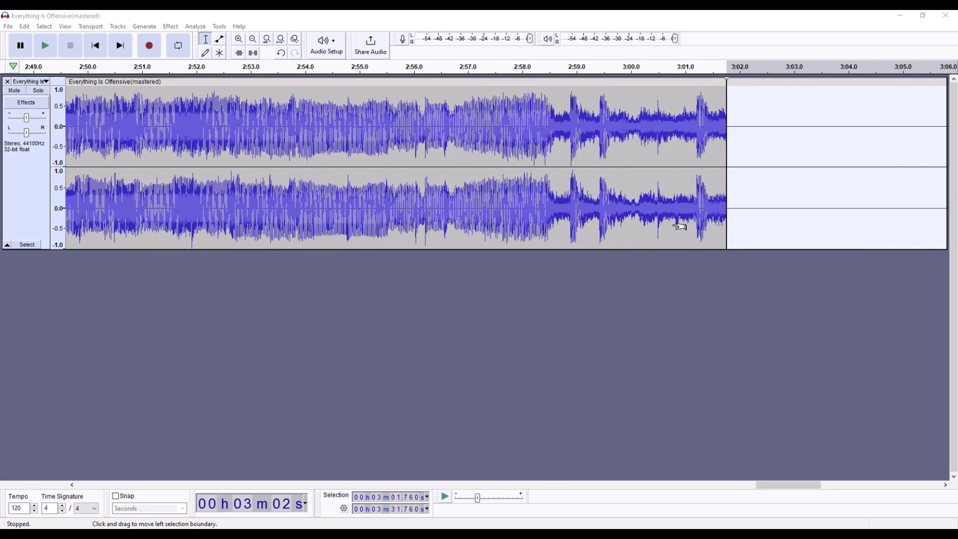
{"action": "scroll", "coordinate": [706, 199], "scroll_direction": "up", "scroll_amount": 2}
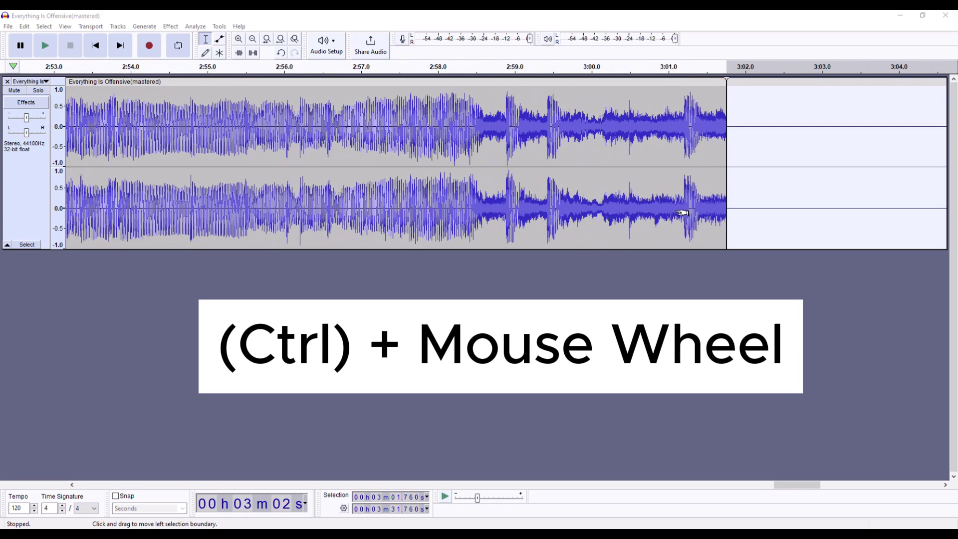
{"action": "left_click", "coordinate": [644, 202]}
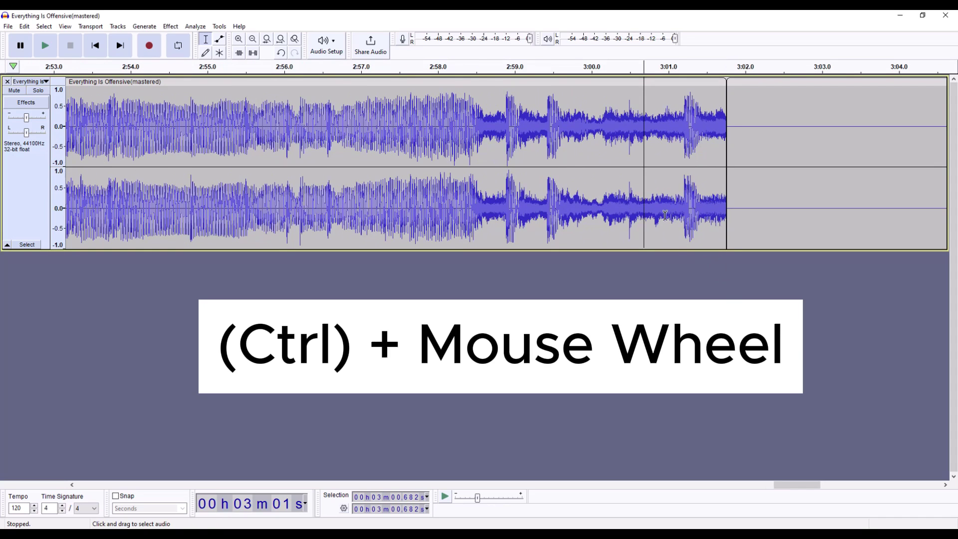
{"action": "left_click", "coordinate": [628, 194]}
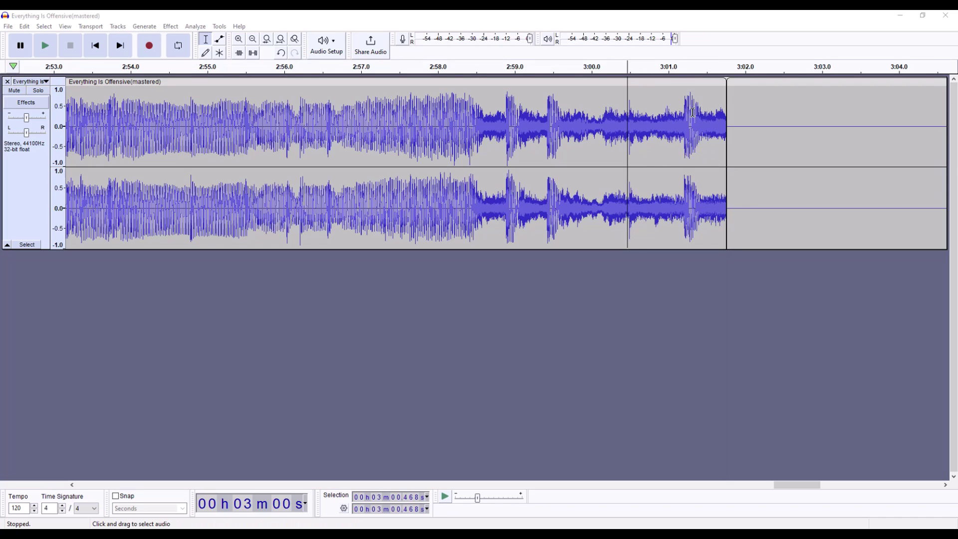
{"action": "left_click", "coordinate": [682, 127]}
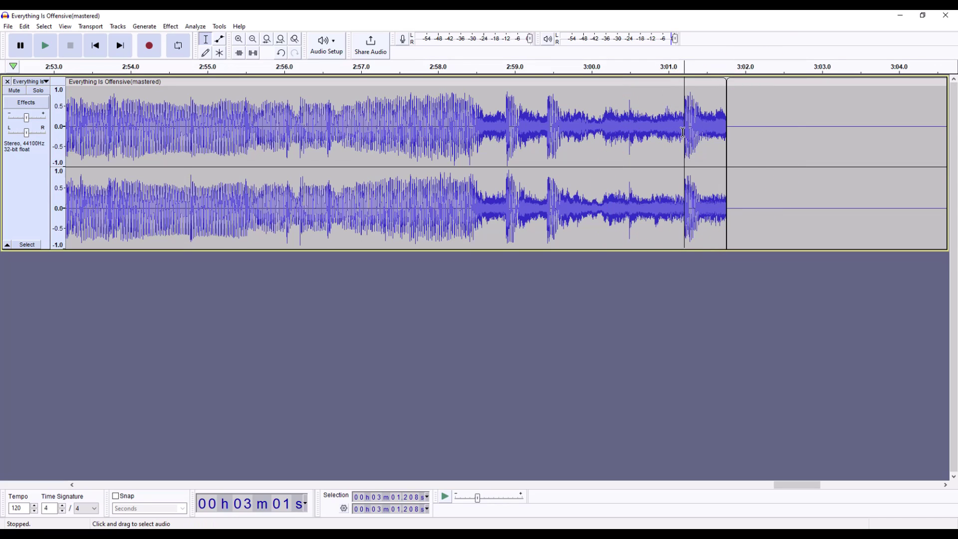
{"action": "left_click_drag", "start_coordinate": [693, 134], "coordinate": [906, 150]}
- Apply Reverb to the selected ending using a factory preset with wet gain 4 dB and the room size raised to 100%
{"action": "left_click", "coordinate": [171, 26]}
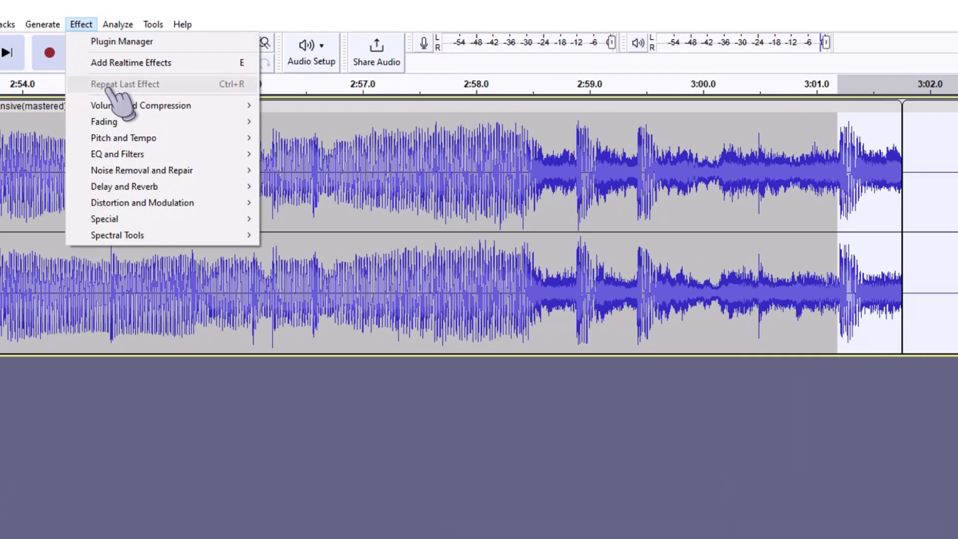
{"action": "mouse_move", "coordinate": [134, 192]}
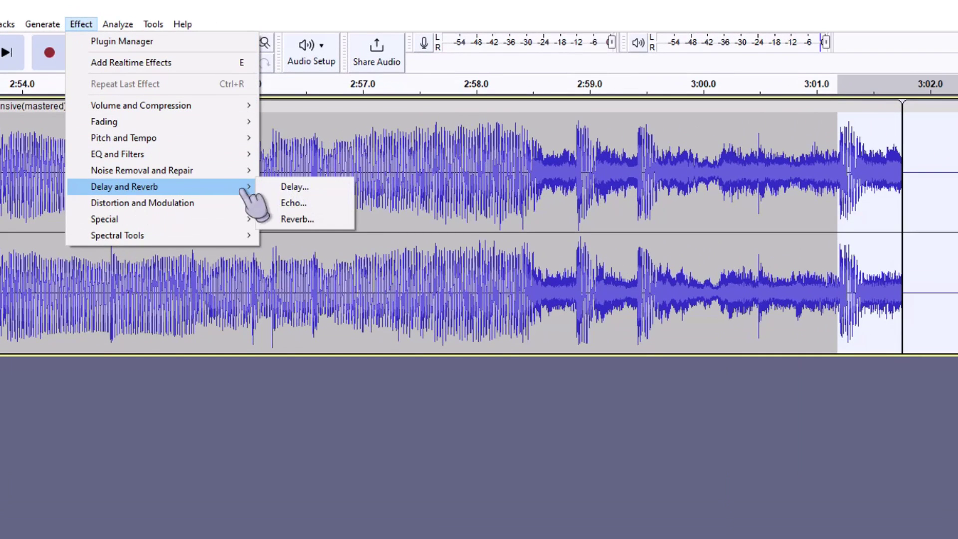
{"action": "left_click", "coordinate": [312, 220]}
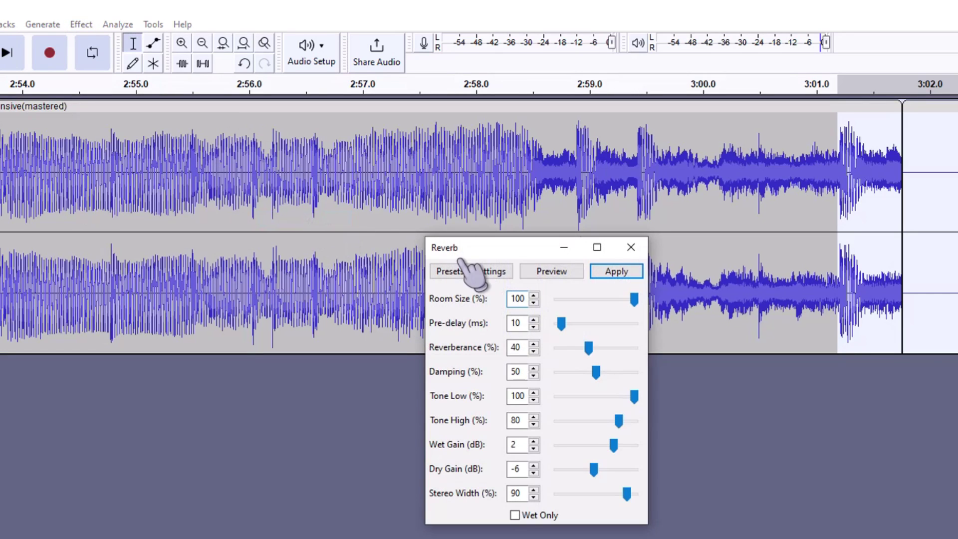
{"action": "left_click", "coordinate": [471, 272]}
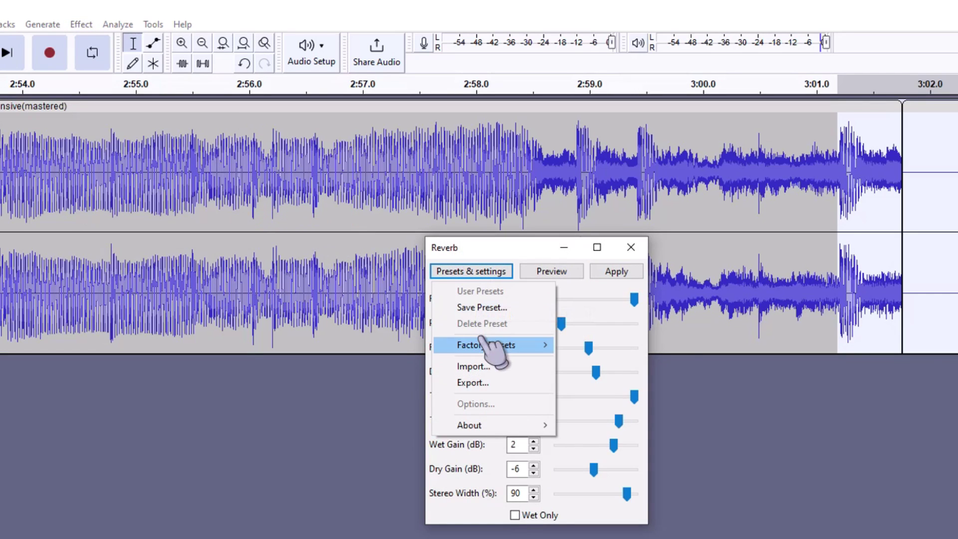
{"action": "mouse_move", "coordinate": [507, 348]}
{"action": "left_click", "coordinate": [619, 463]}
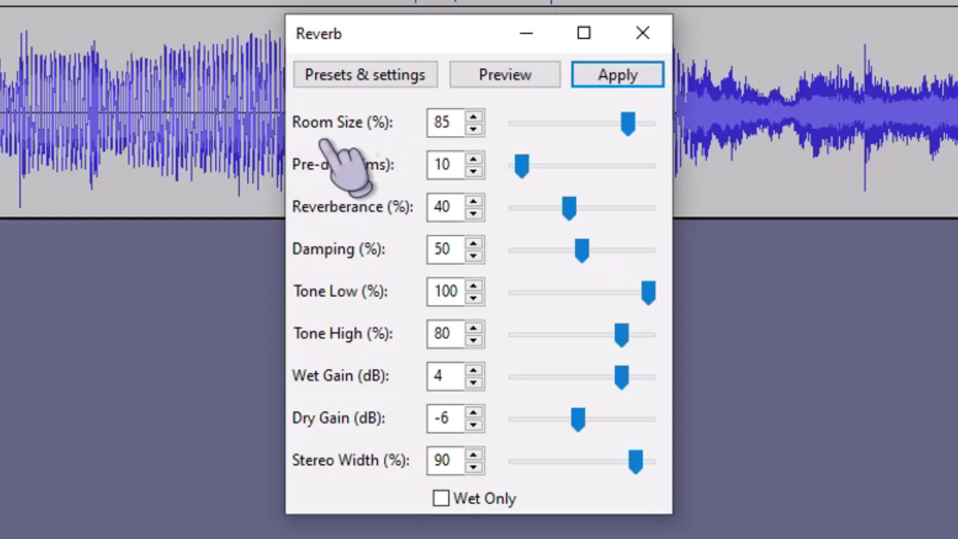
{"action": "left_click_drag", "start_coordinate": [622, 298], "coordinate": [652, 299]}
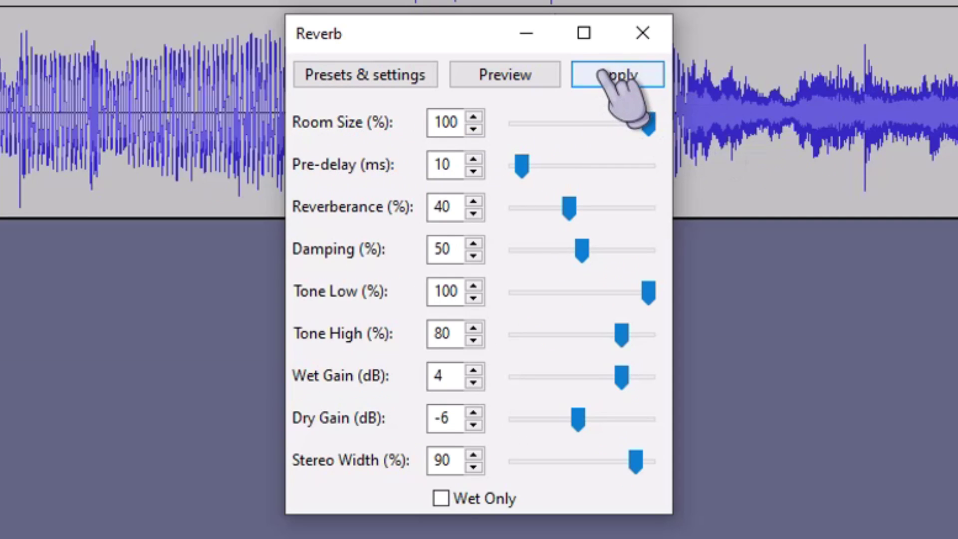
{"action": "left_click", "coordinate": [622, 79]}
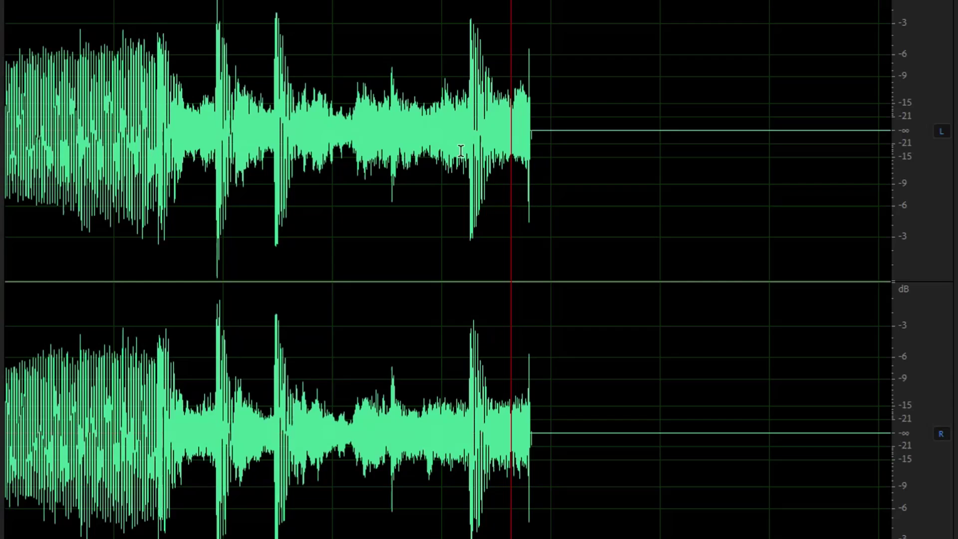
- Switch to Adobe Audition and apply Studio Reverb with room size 100 and decay 7829.1 ms to the final beat and following silence
{"action": "left_click_drag", "start_coordinate": [460, 151], "coordinate": [862, 140]}
{"action": "key", "text": "alt+s"}
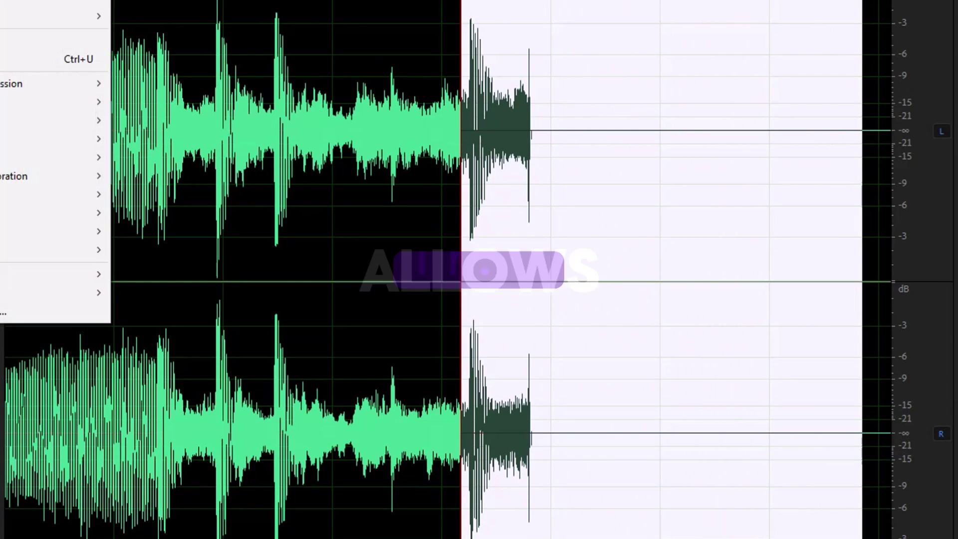
{"action": "mouse_move", "coordinate": [50, 195]}
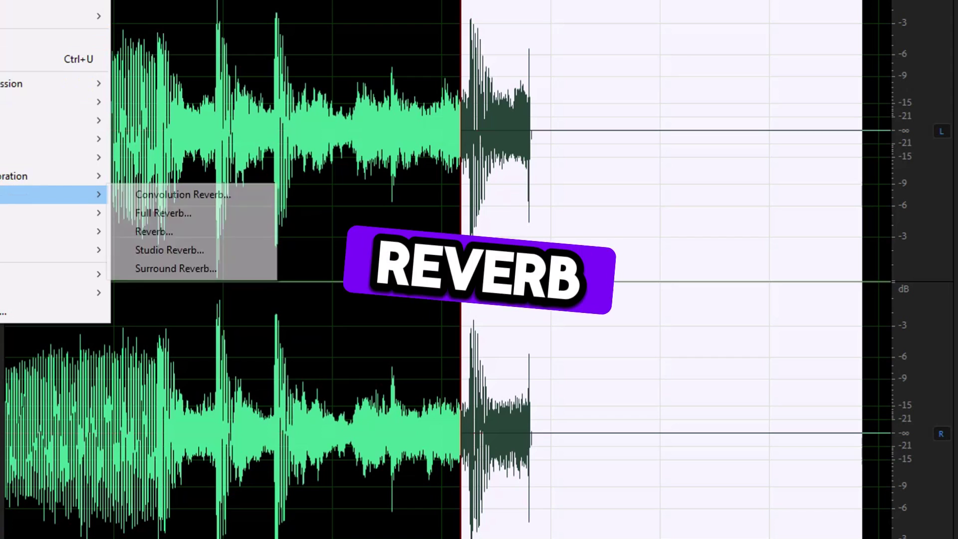
{"action": "left_click", "coordinate": [192, 250]}
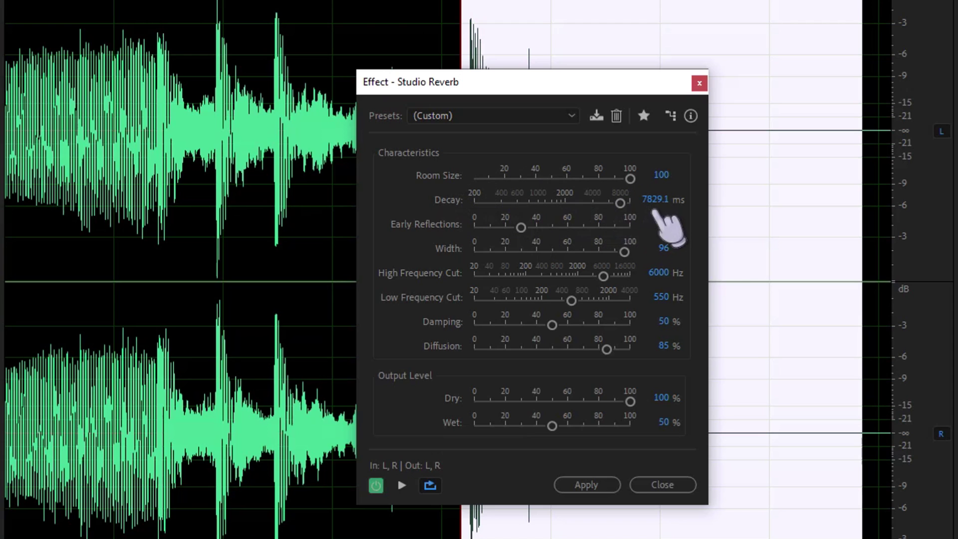
{"action": "left_click", "coordinate": [585, 483]}
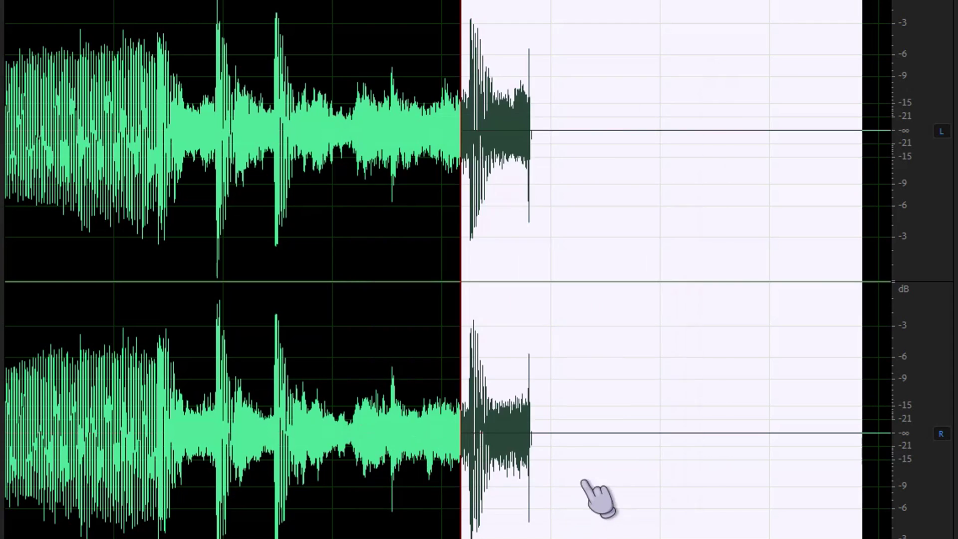
{"action": "left_click", "coordinate": [530, 125]}
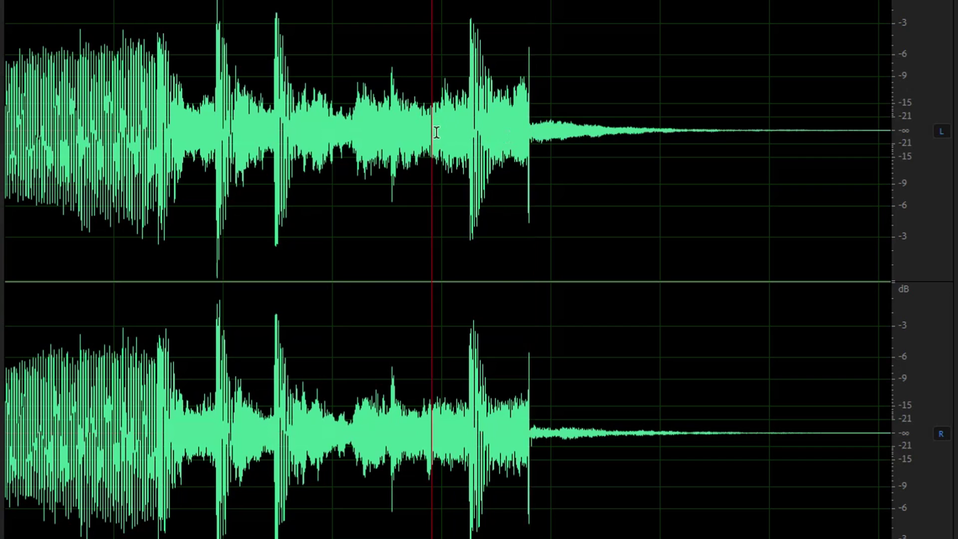
{"action": "left_click_drag", "start_coordinate": [432, 133], "coordinate": [891, 150]}
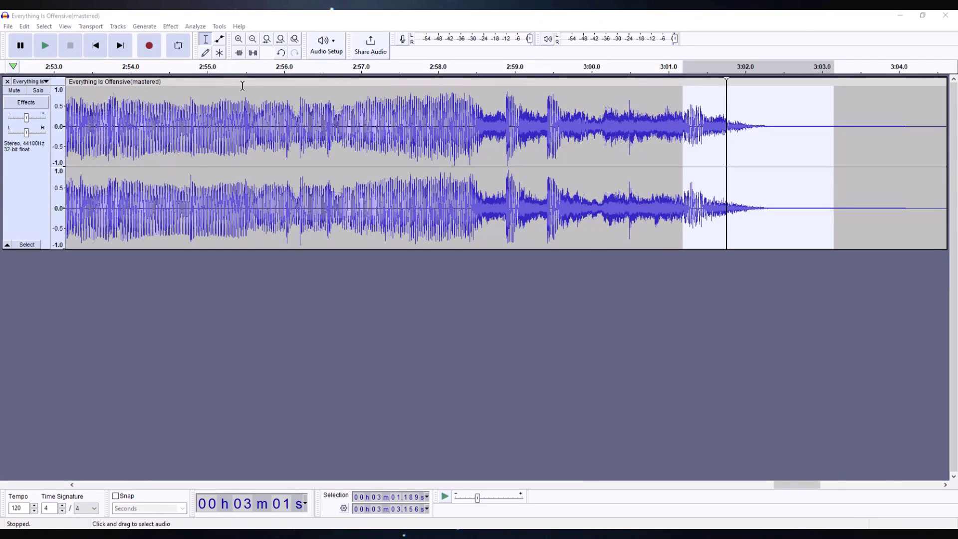
- Switch back to Audacity, deselect the track and open the file commands
{"action": "left_click", "coordinate": [172, 70]}
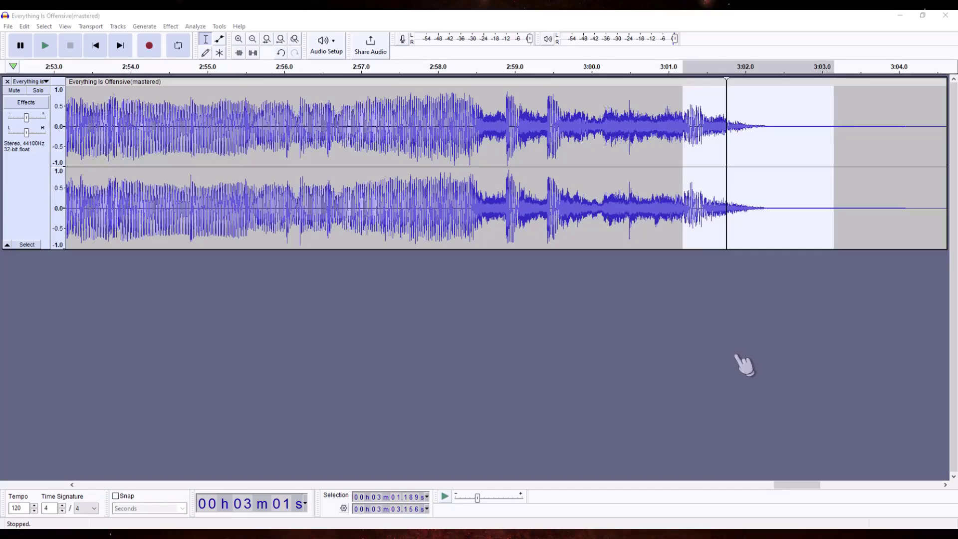
{"action": "left_click", "coordinate": [737, 364]}
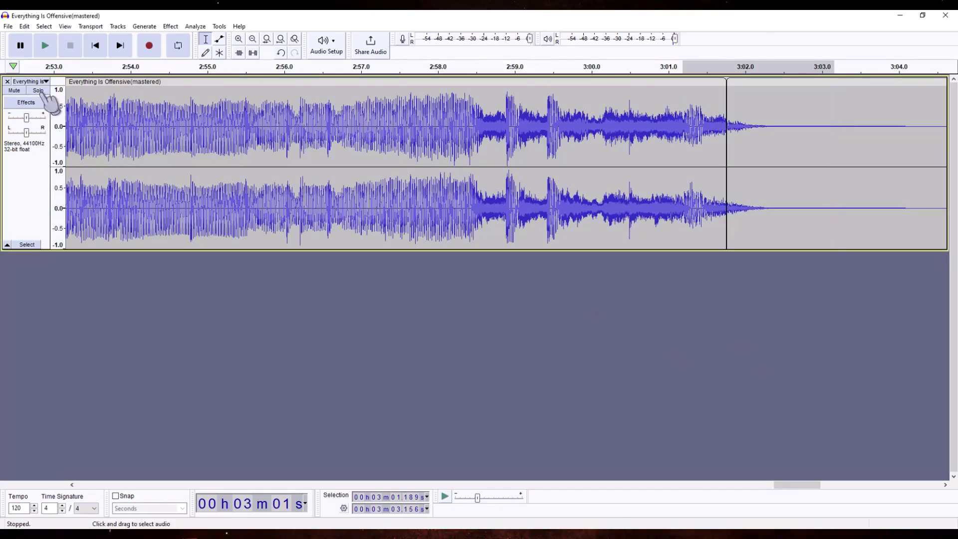
{"action": "left_click", "coordinate": [8, 27]}
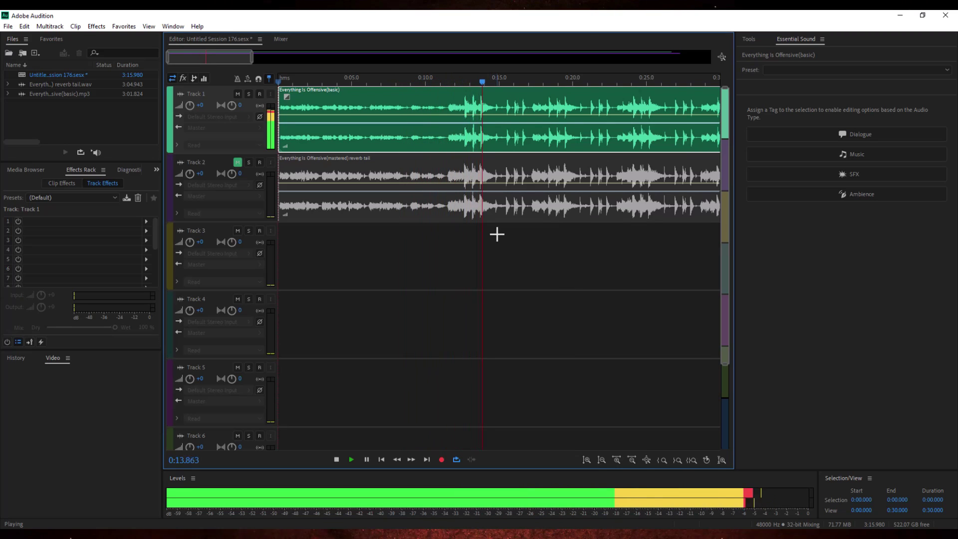
- Switch to the Adobe Audition multitrack session, stop playback, and swap the muting so only the mastered reverb tail track is audible
{"action": "key", "text": "space"}
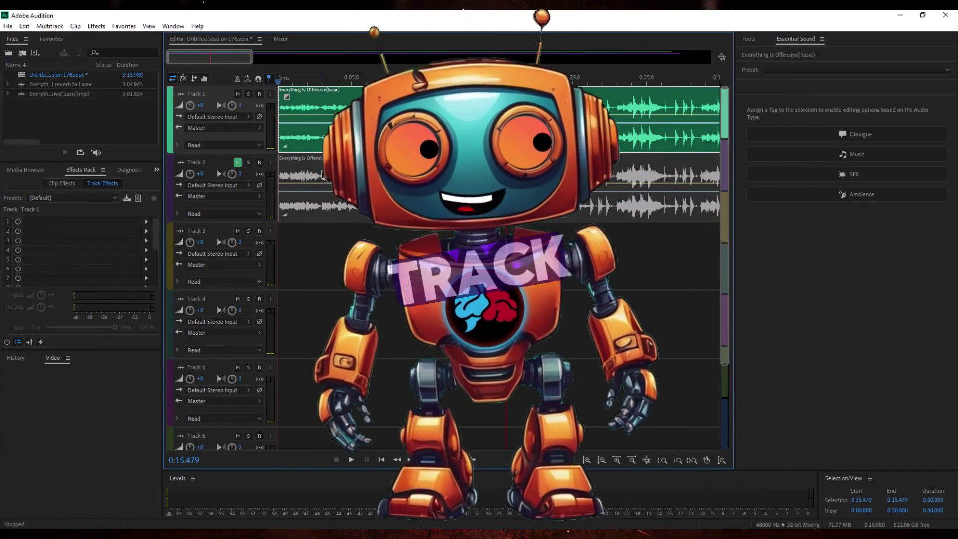
{"action": "left_click", "coordinate": [257, 179]}
{"action": "left_click", "coordinate": [238, 162]}
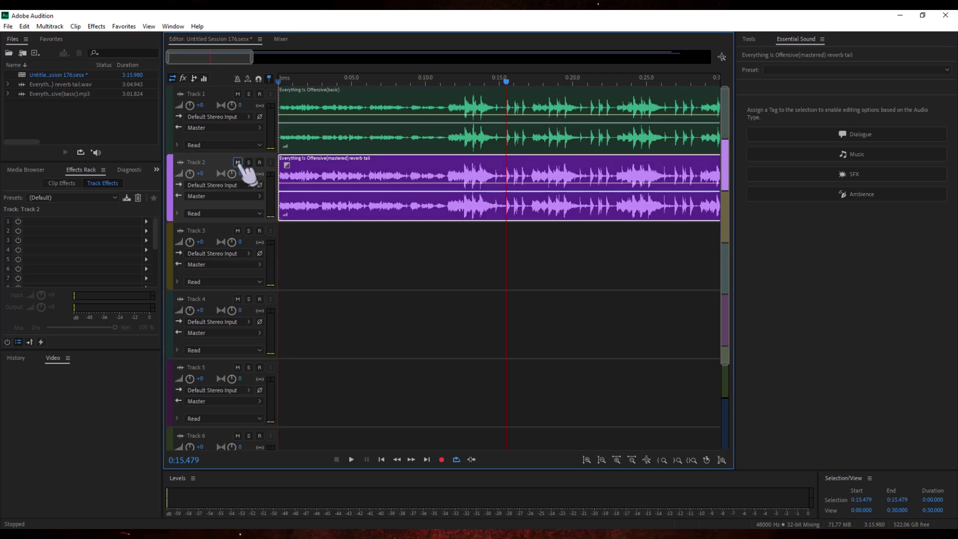
{"action": "left_click", "coordinate": [238, 95]}
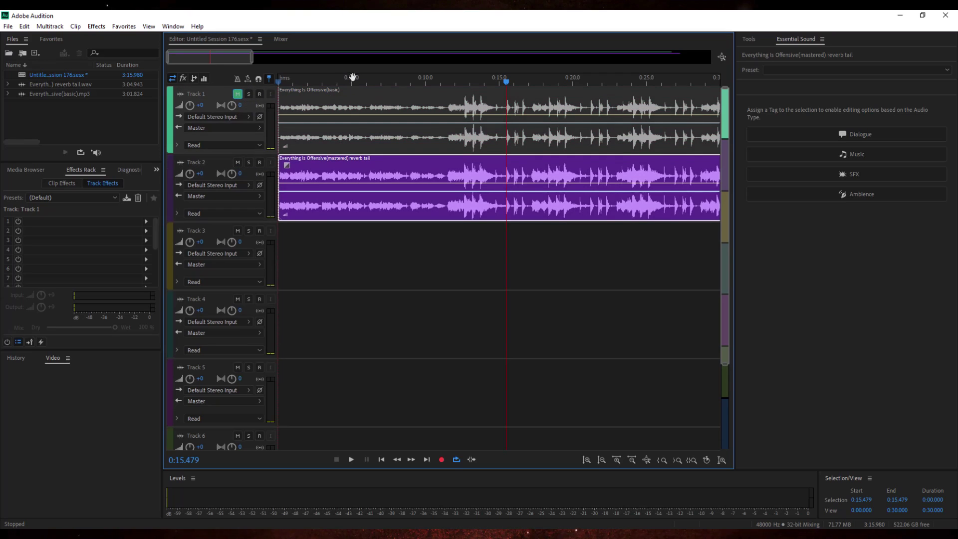
- Listen to the mastered reverb tail track from the beginning and again from about 0:11.5
{"action": "key", "text": "space"}
{"action": "key", "text": "space"}
{"action": "key", "text": "Home"}
{"action": "key", "text": "space"}
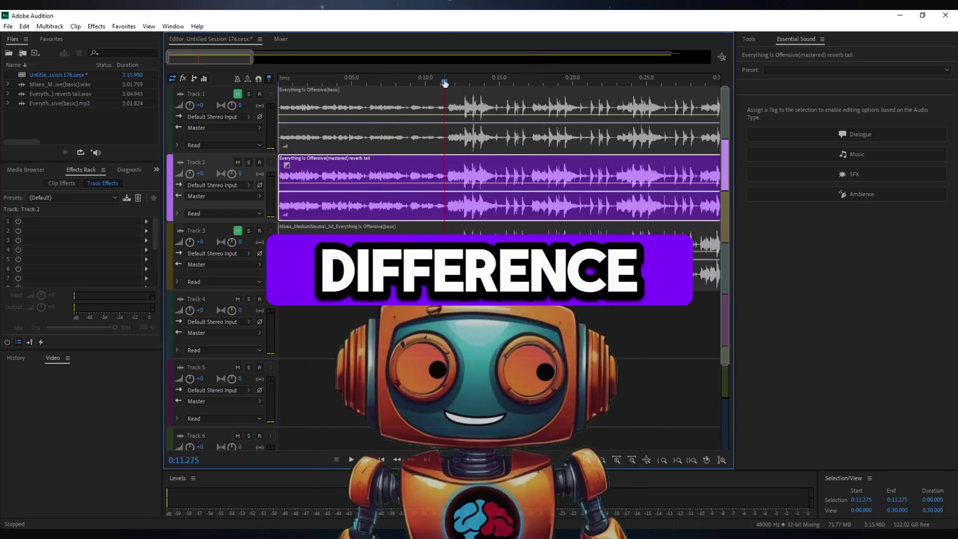
{"action": "left_click_drag", "start_coordinate": [444, 82], "coordinate": [448, 82]}
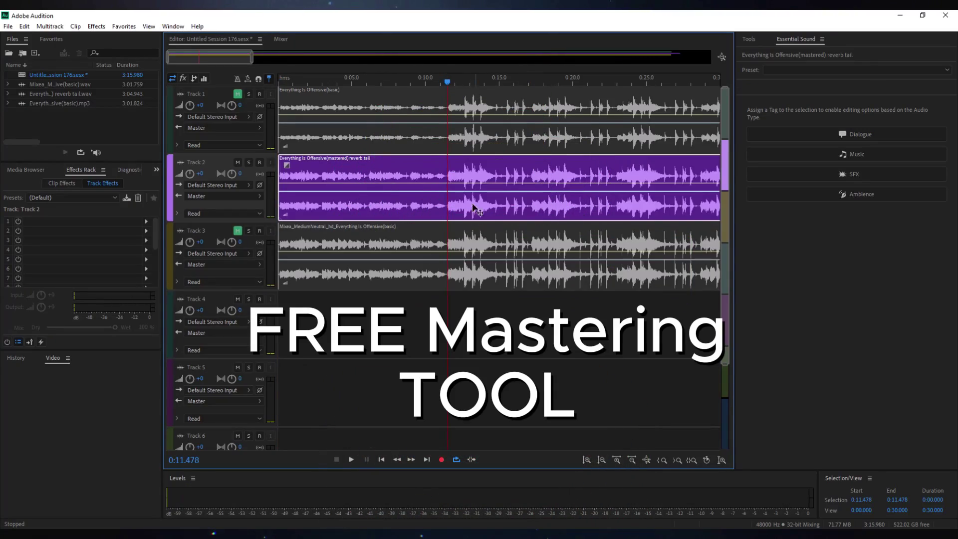
{"action": "key", "text": "space"}
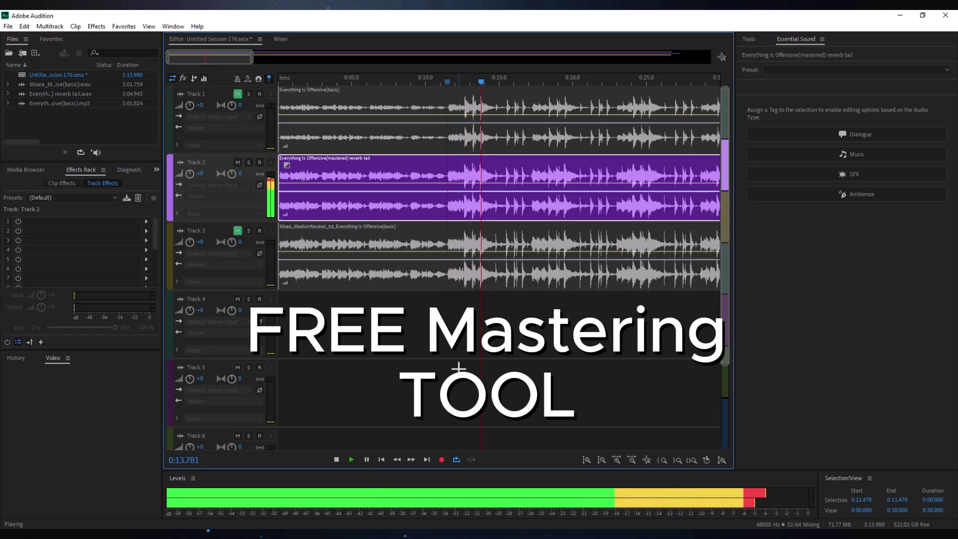
{"action": "key", "text": "space"}
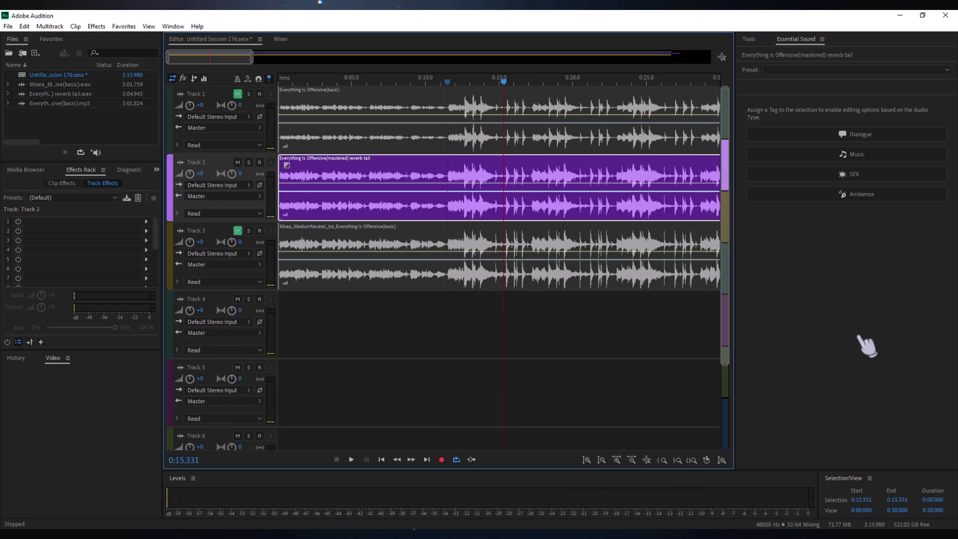
- Mute Track 2, unmute Track 3 and play that alternative master from about 0:11.5 for comparison
{"action": "left_click", "coordinate": [238, 162]}
{"action": "left_click", "coordinate": [237, 230]}
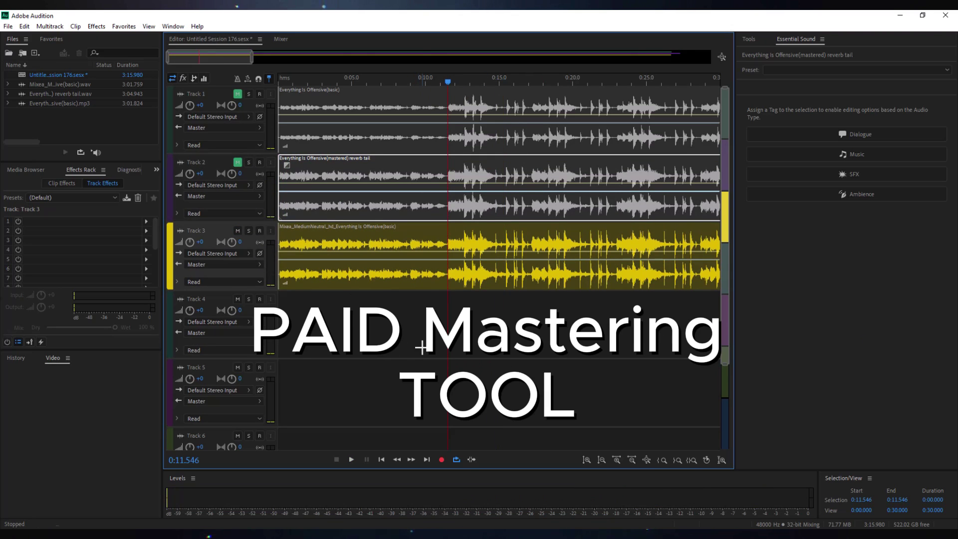
{"action": "key", "text": "space"}
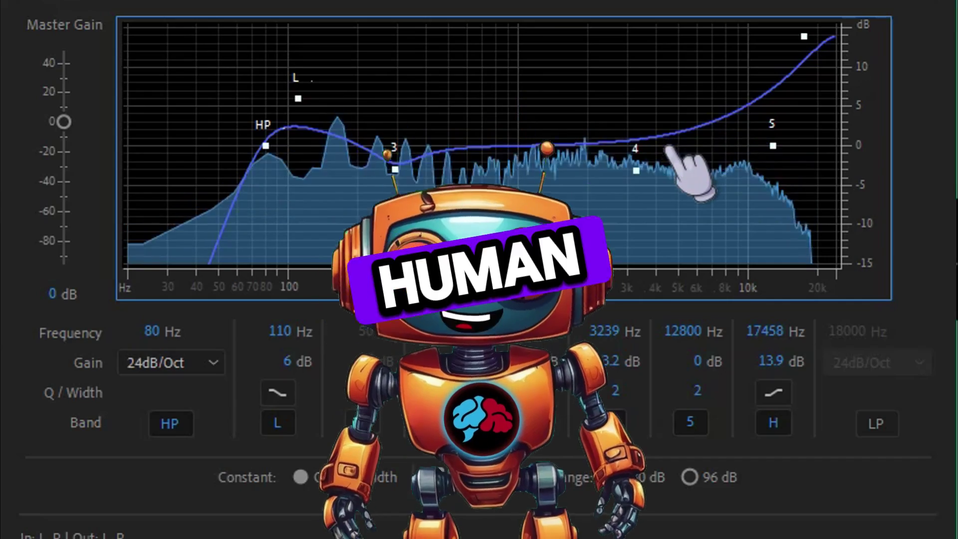
- Raise EQ band 4 to about 1 dB and slightly lower the low-shelf band
{"action": "mouse_move", "coordinate": [637, 171]}
{"action": "left_click_drag", "start_coordinate": [638, 171], "coordinate": [643, 145]}
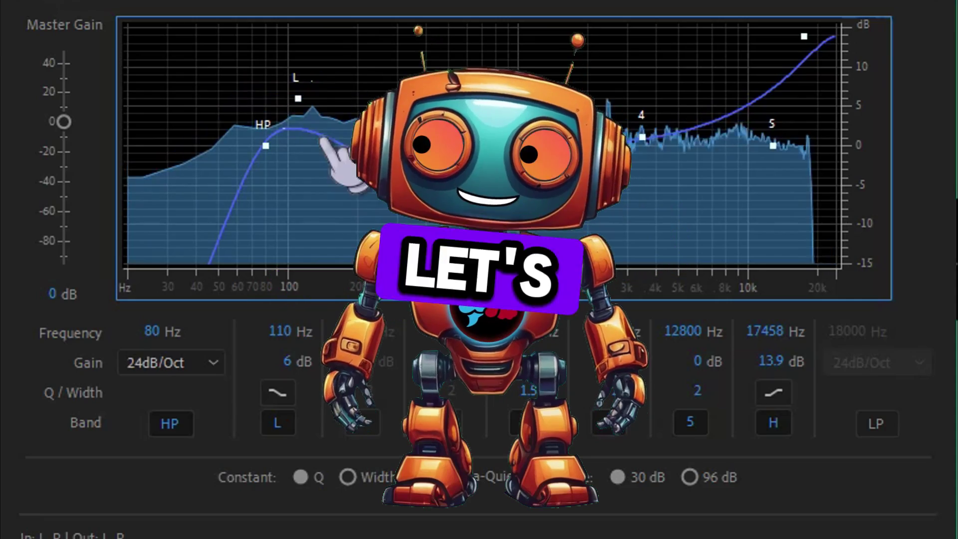
{"action": "left_click_drag", "start_coordinate": [298, 99], "coordinate": [296, 105]}
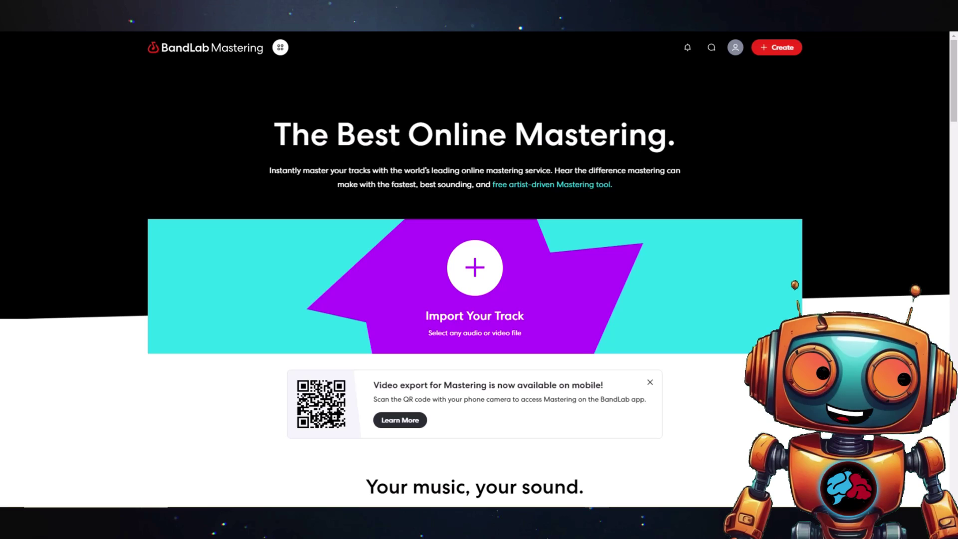
- Switch to BandLab Mastering and import Everything Is Offensive(basic).mp3
{"action": "left_click_drag", "start_coordinate": [953, 345], "coordinate": [577, 344]}
{"action": "left_click_drag", "start_coordinate": [456, 298], "coordinate": [458, 297]}
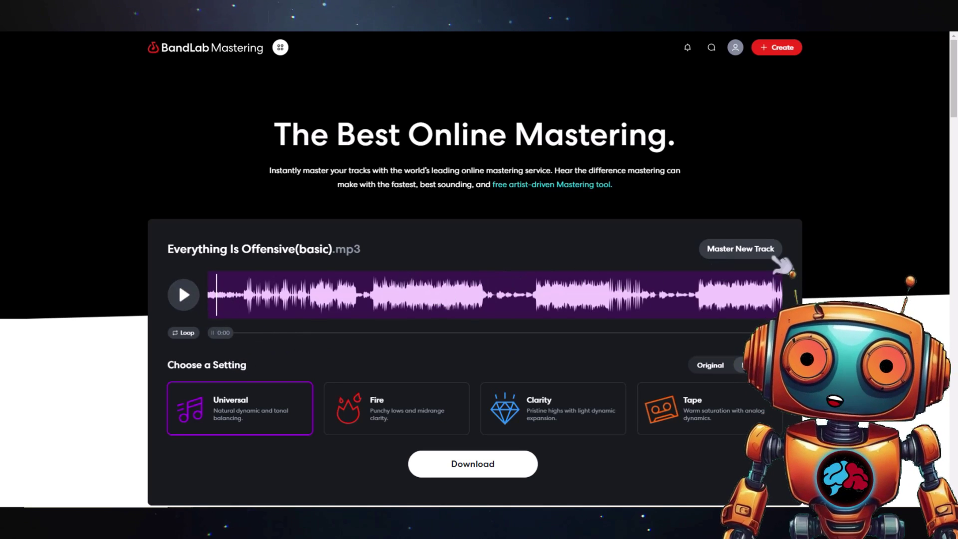
- Try the Fire and Clarity mastering settings, choose Tape and download the mastered track
{"action": "left_click", "coordinate": [380, 431]}
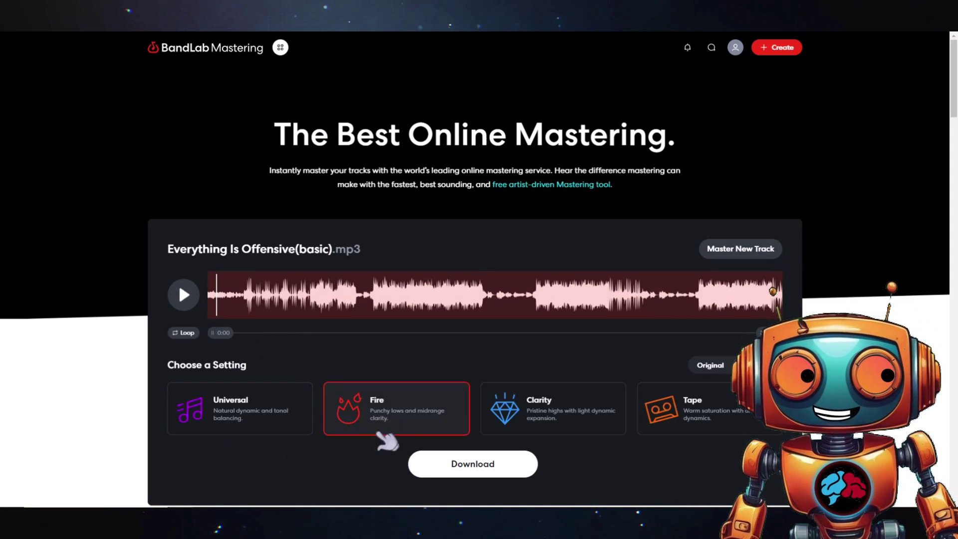
{"action": "left_click", "coordinate": [579, 423]}
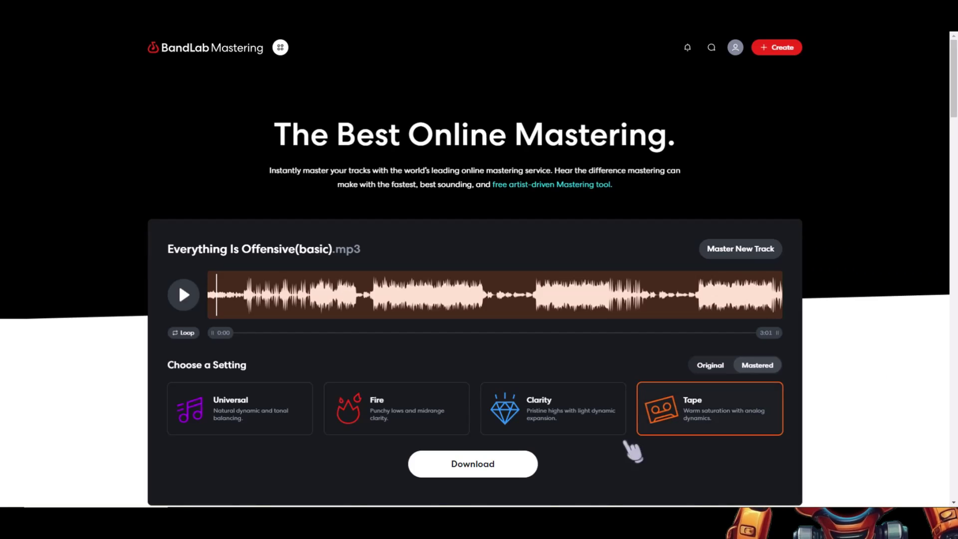
{"action": "left_click", "coordinate": [475, 474]}
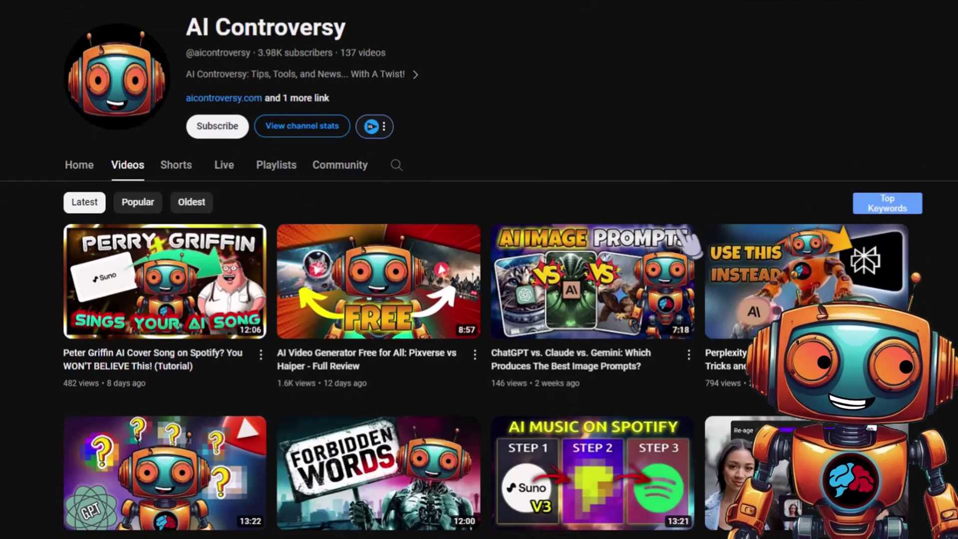
- Switch to the AI Controversy YouTube channel and find the video about publishing Suno AI V3 music on Spotify
{"action": "scroll", "coordinate": [579, 476], "scroll_direction": "down", "scroll_amount": 3}
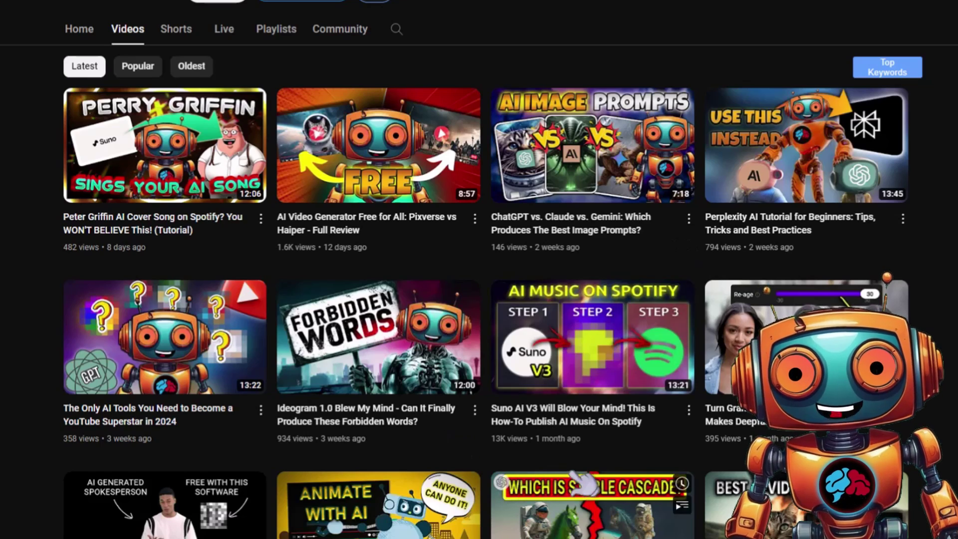
{"action": "mouse_move", "coordinate": [528, 446]}
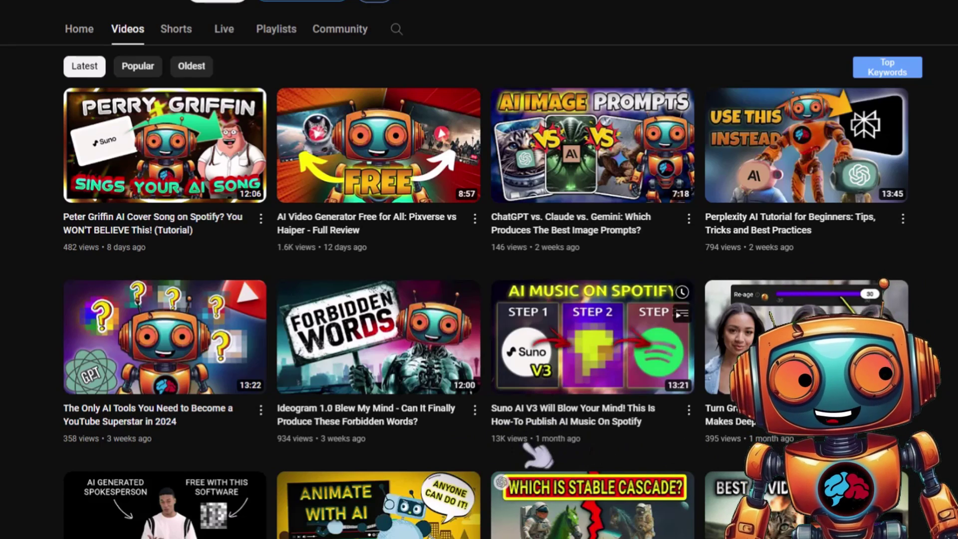